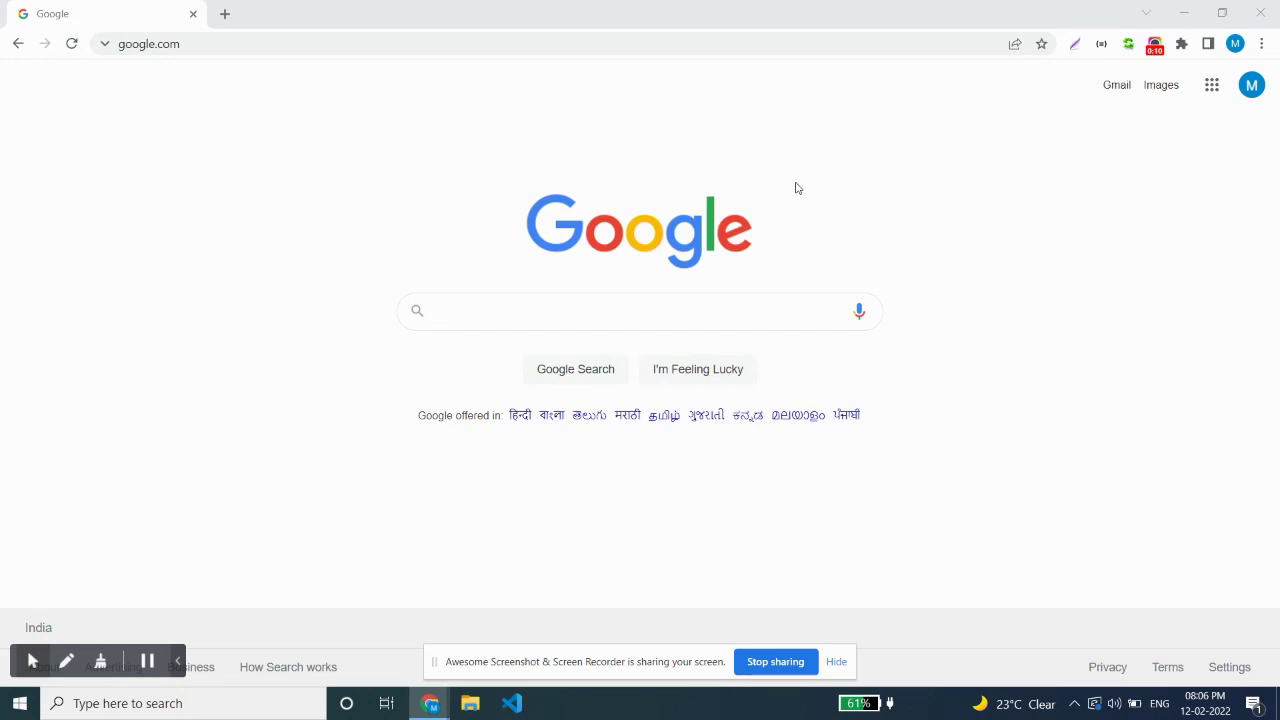
# Step: Open getcomposer.org in a new browser tab
pyautogui.click(224, 15)
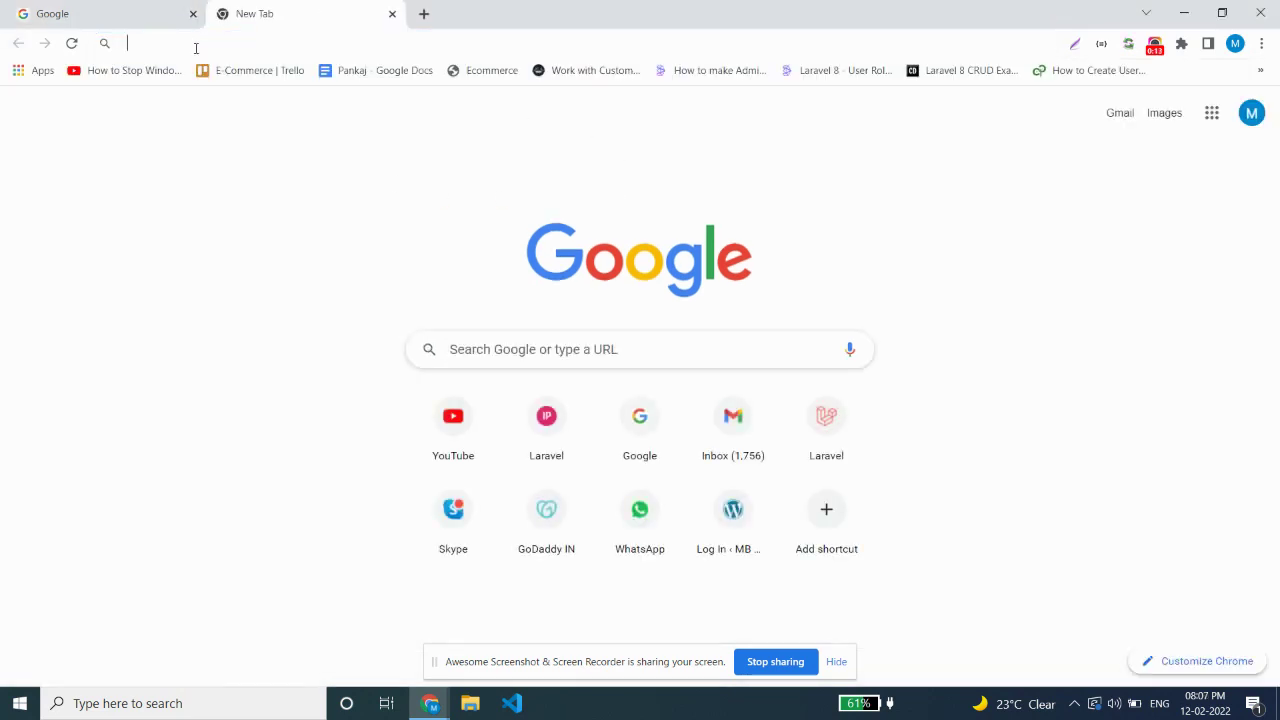
pyautogui.click(196, 48)
pyautogui.write('getcomposer.org')
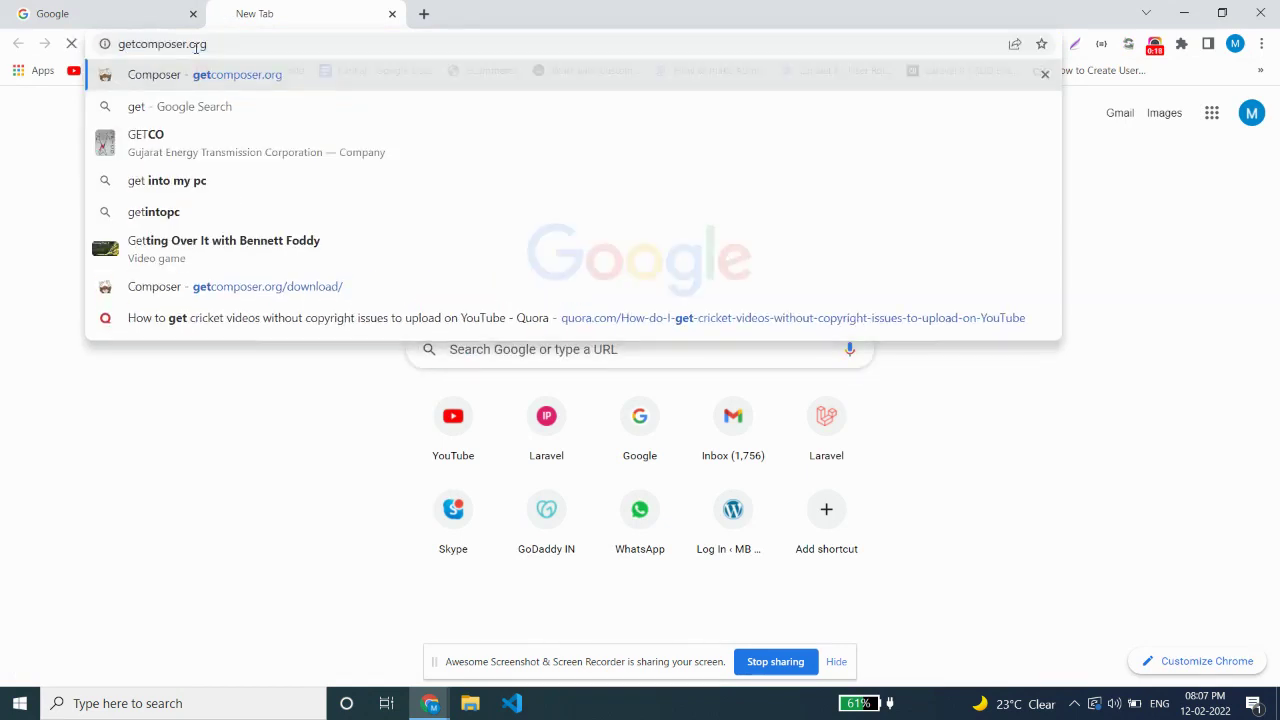
pyautogui.press('Return')
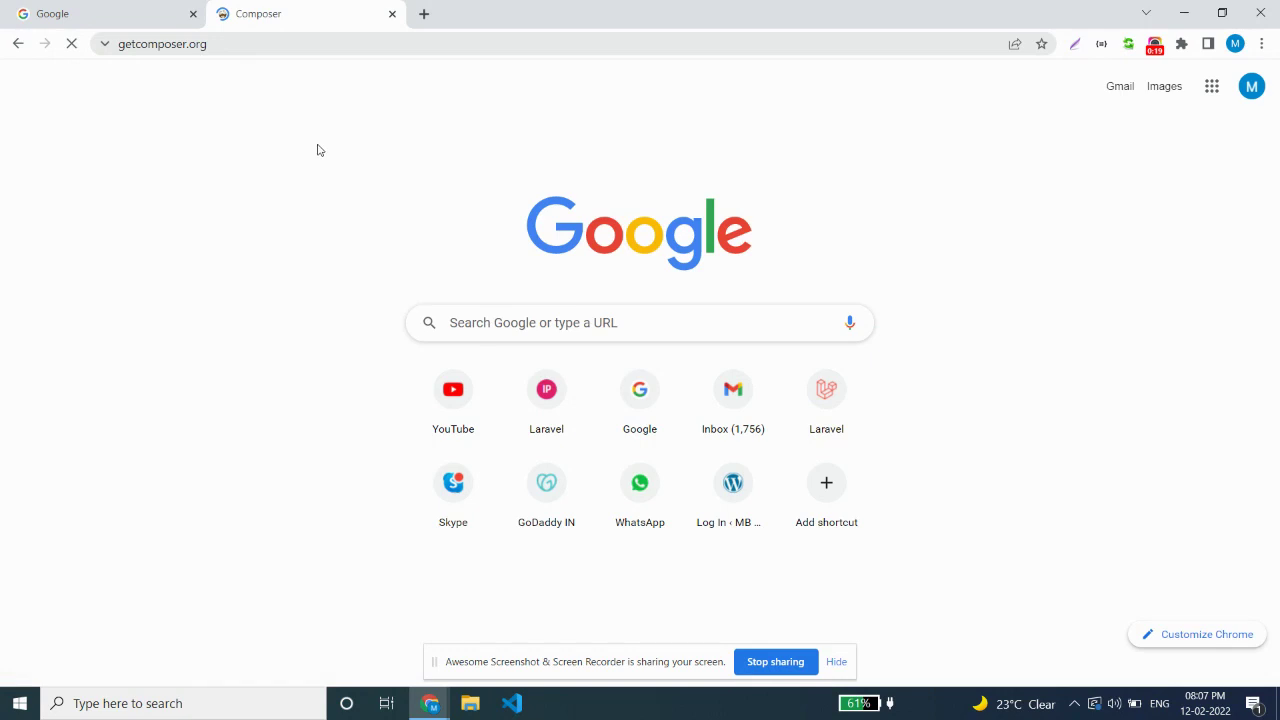
# Step: Open the Composer Download page in a separate tab from the home page and switch to it
pyautogui.scroll(-2, 320, 152)
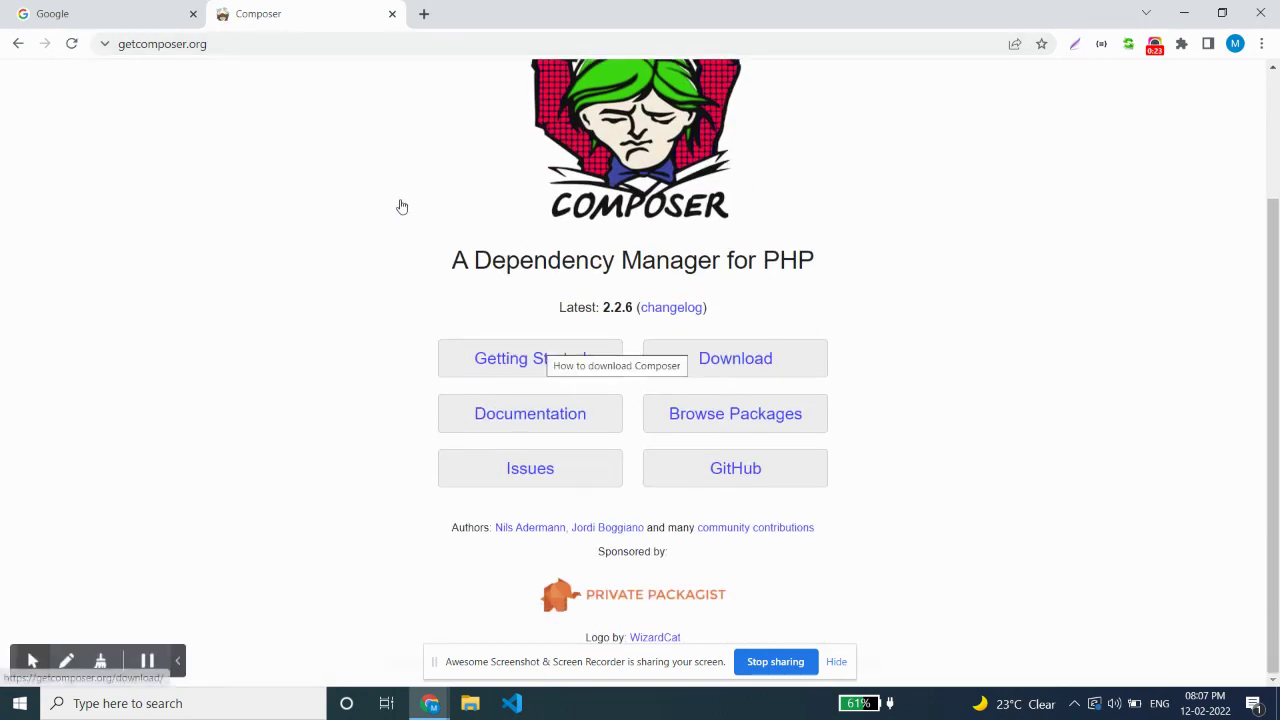
pyautogui.scroll(2, 402, 200)
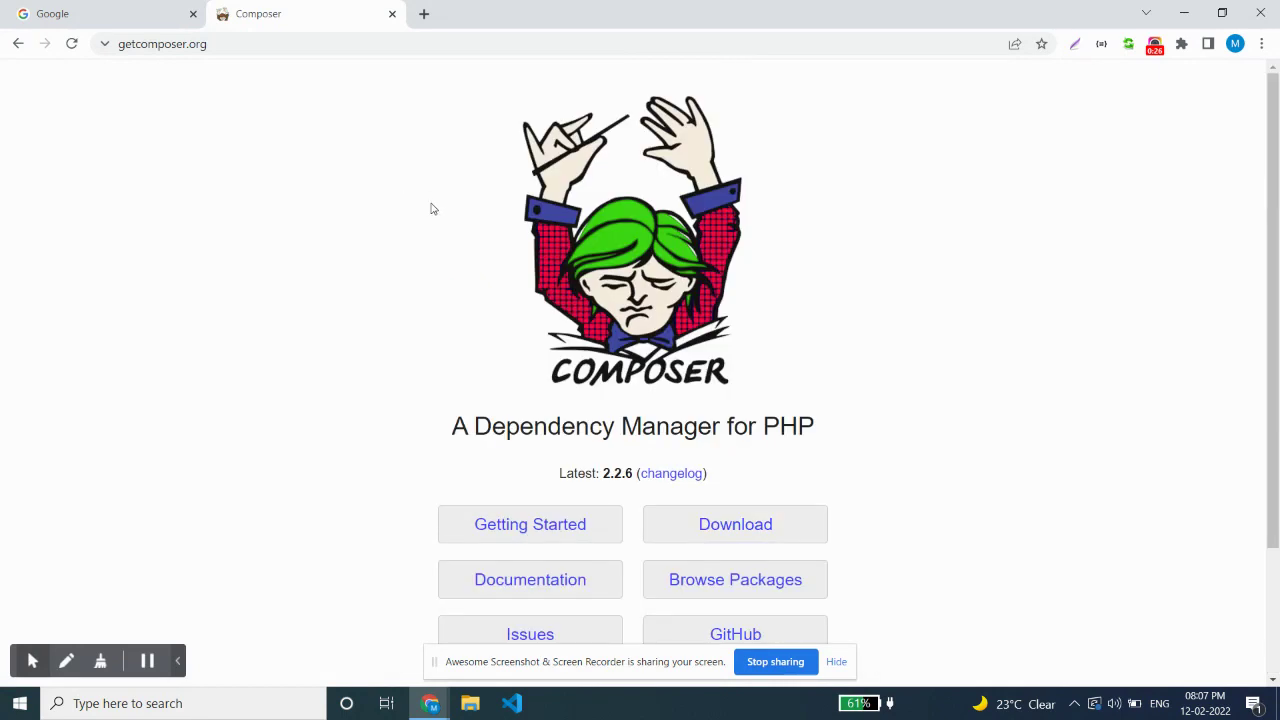
pyautogui.scroll(-1, 432, 209)
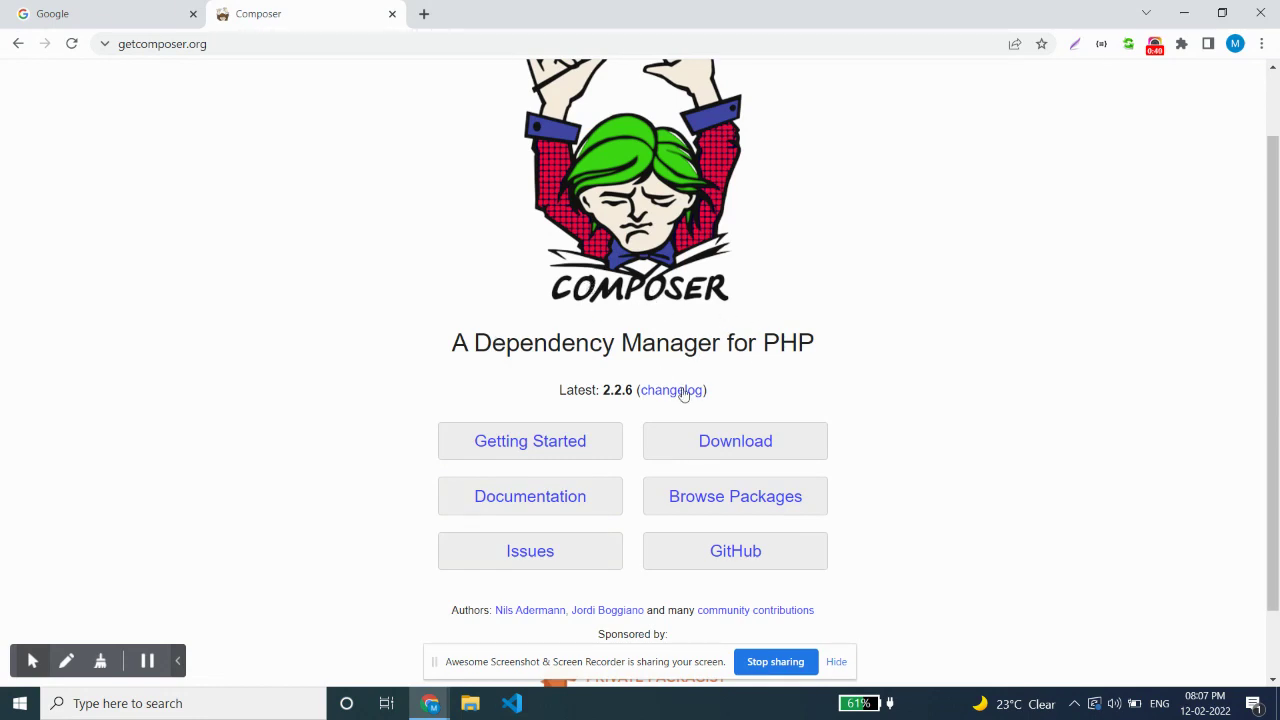
pyautogui.rightClick(724, 442)
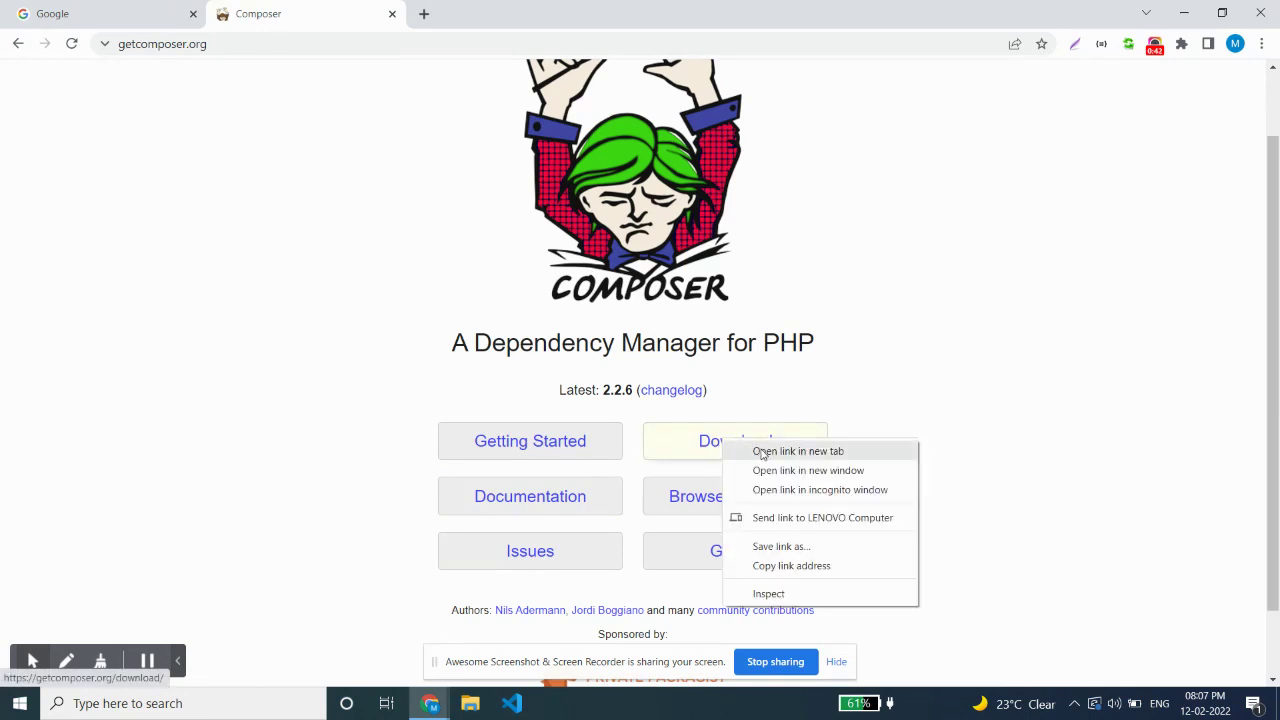
pyautogui.click(797, 451)
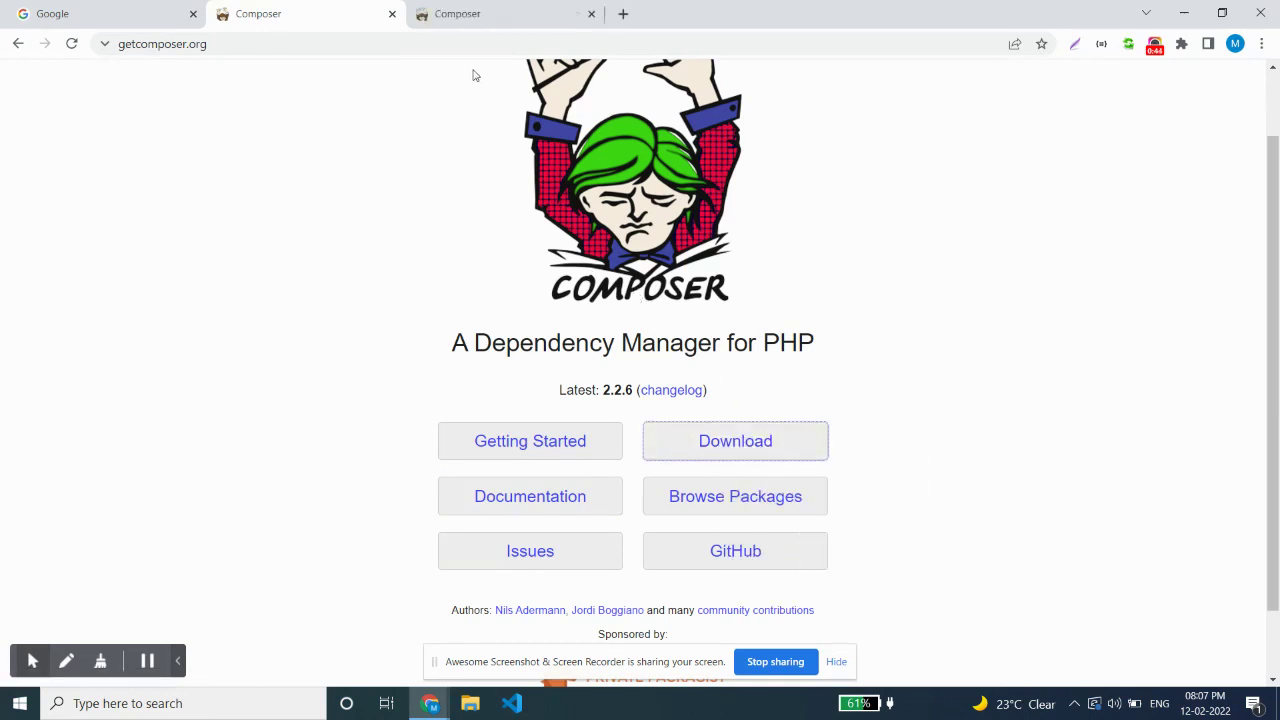
pyautogui.click(478, 14)
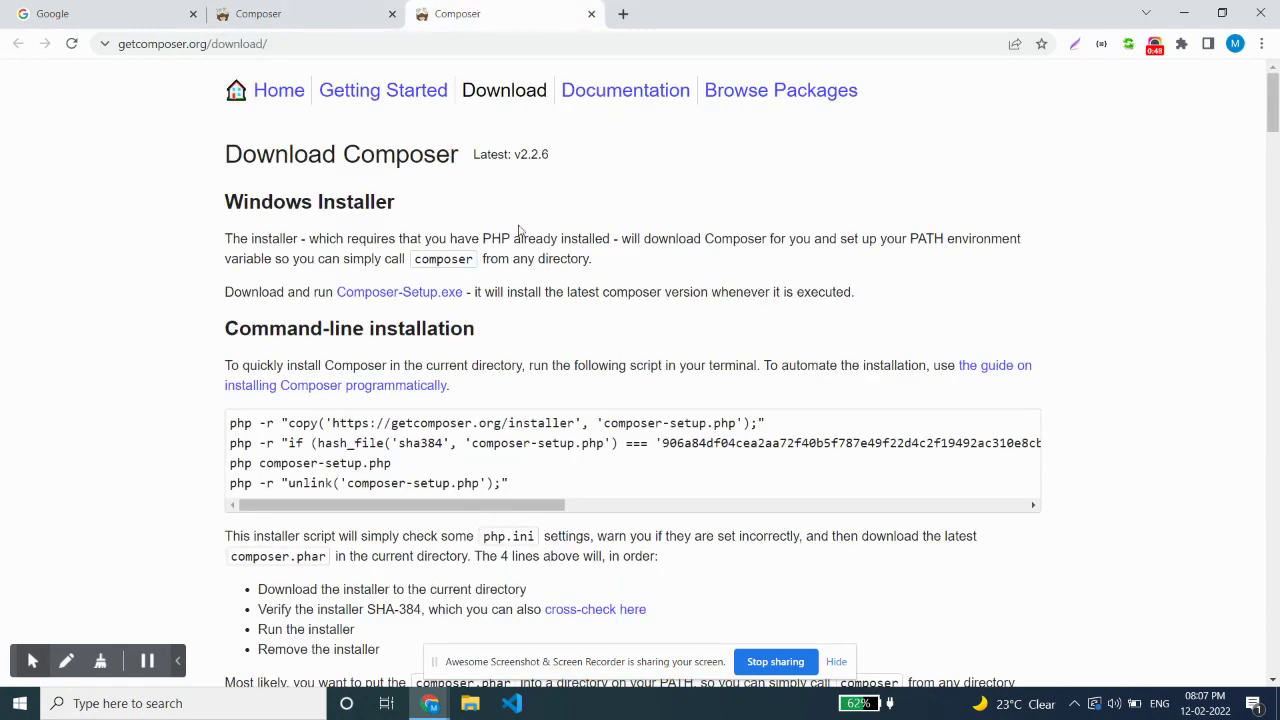
# Step: Examine the download page's Windows installer, command-line installation, installer options and manual download sections
pyautogui.scroll(-1, 528, 236)
pyautogui.scroll(1, 362, 239)
pyautogui.scroll(-7, 380, 330)
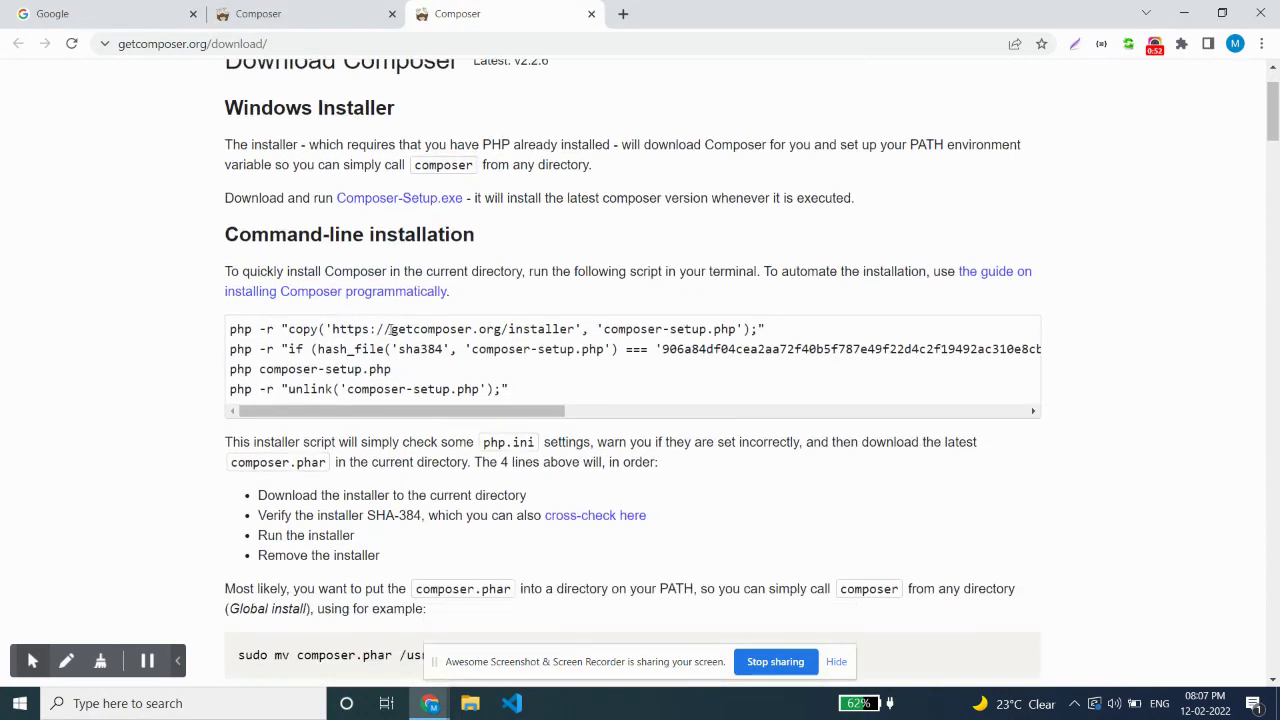
pyautogui.scroll(-3, 389, 330)
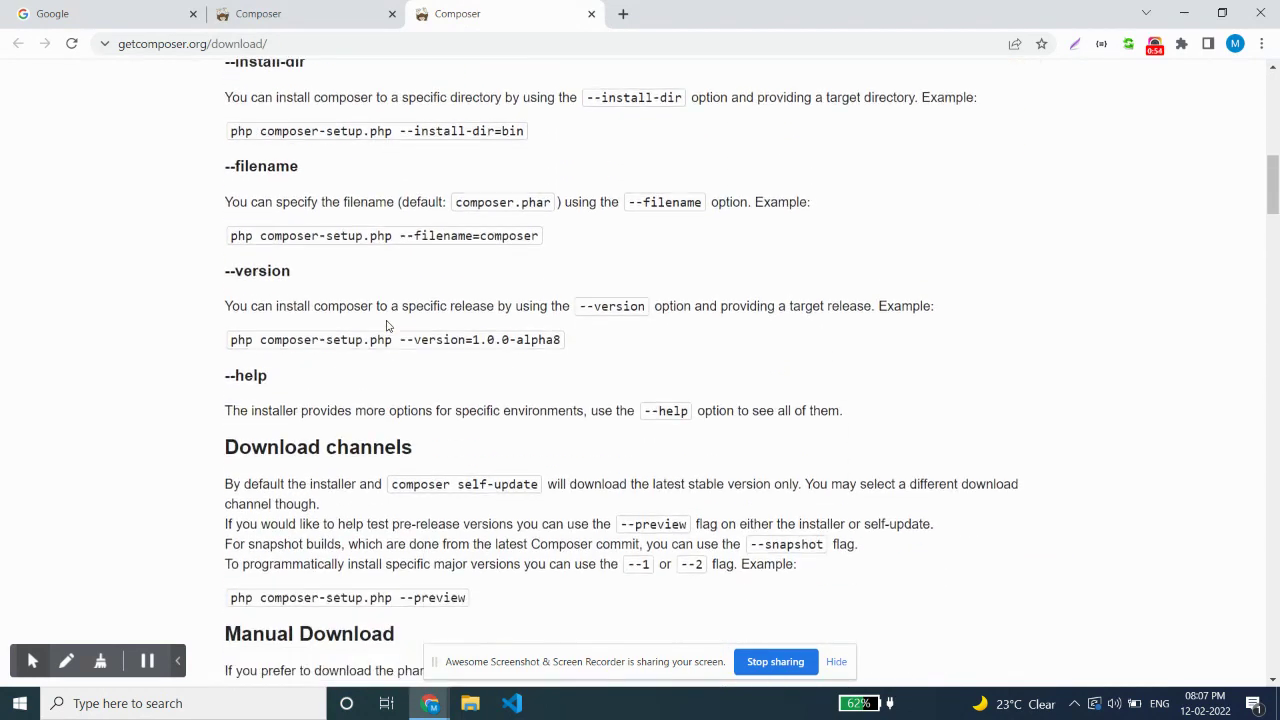
pyautogui.scroll(3, 391, 323)
pyautogui.scroll(-1, 300, 230)
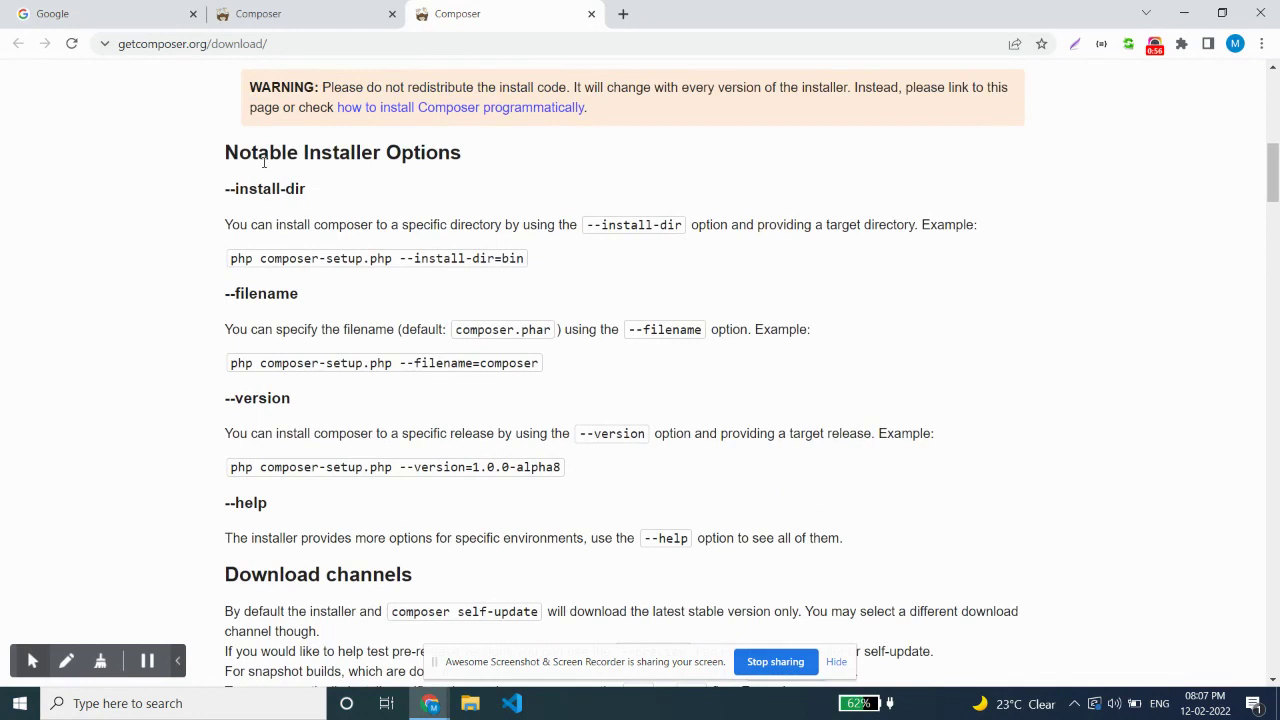
pyautogui.scroll(-5, 268, 170)
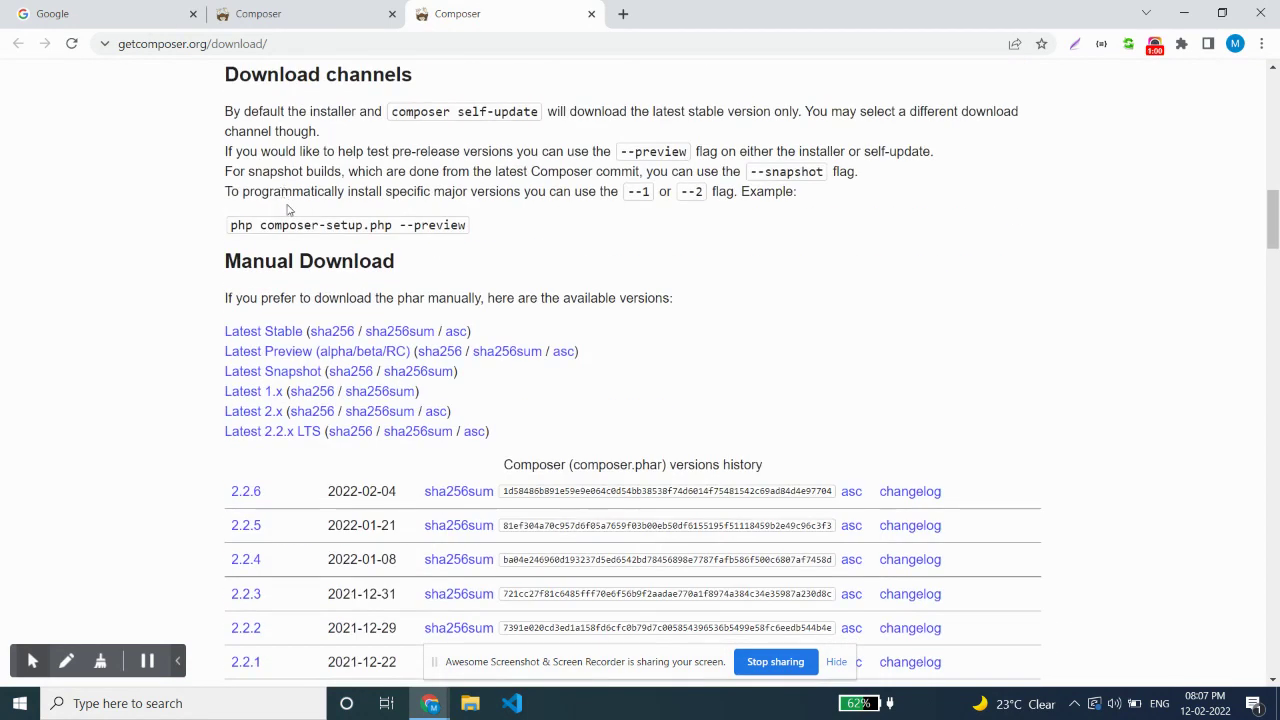
pyautogui.scroll(-1, 288, 208)
pyautogui.scroll(6, 288, 208)
pyautogui.scroll(6, 288, 208)
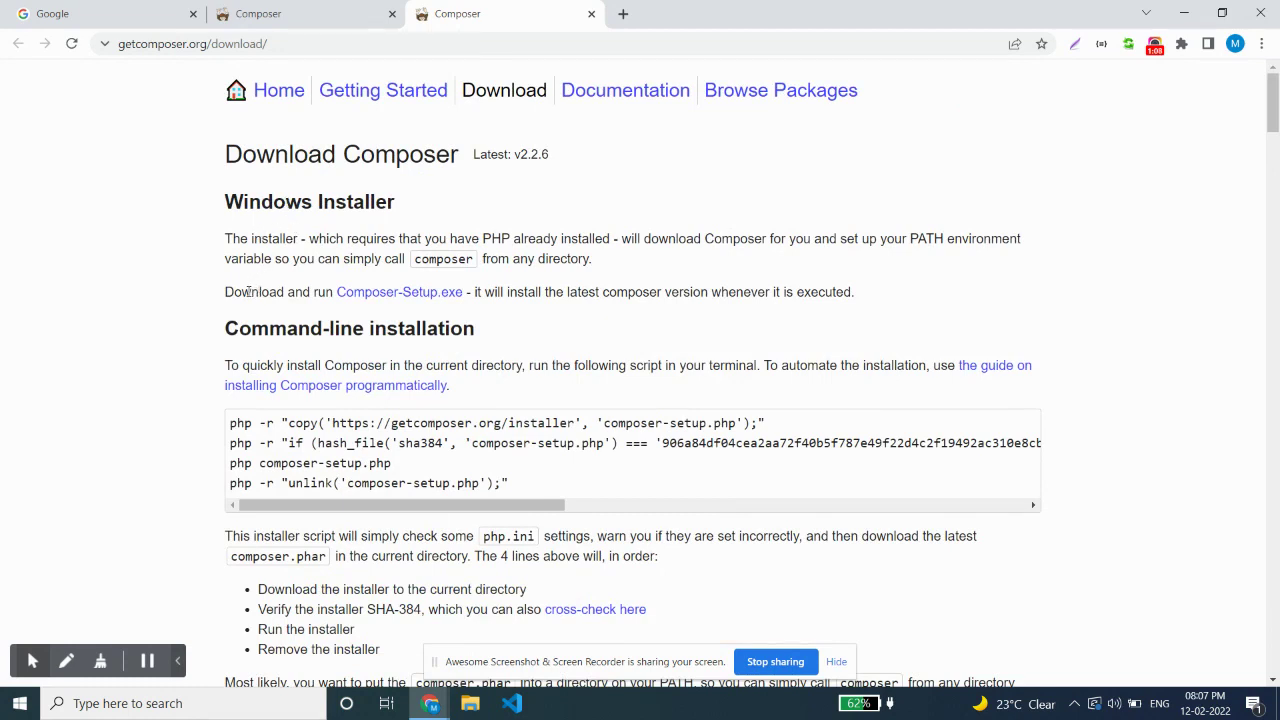
# Step: Download Composer-Setup.exe from the Windows Installer section
pyautogui.moveTo(247, 292); pyautogui.dragTo(304, 292)
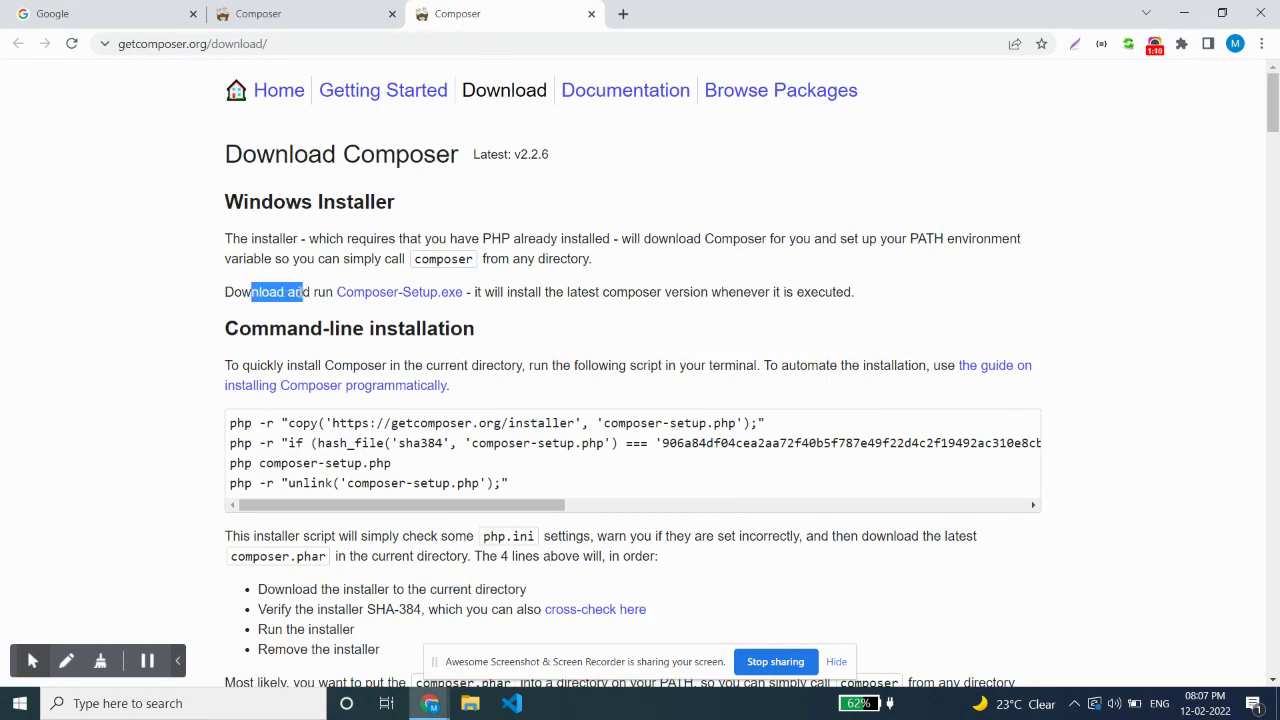
pyautogui.click(405, 292)
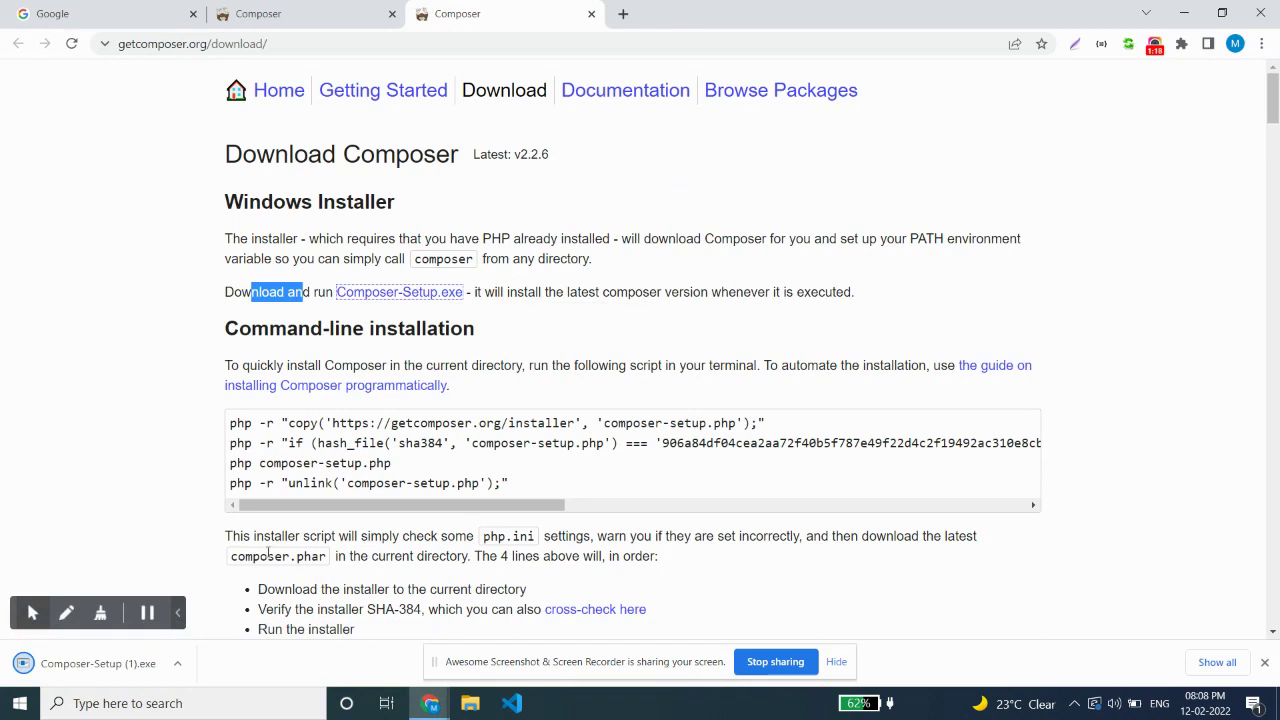
pyautogui.click(177, 664)
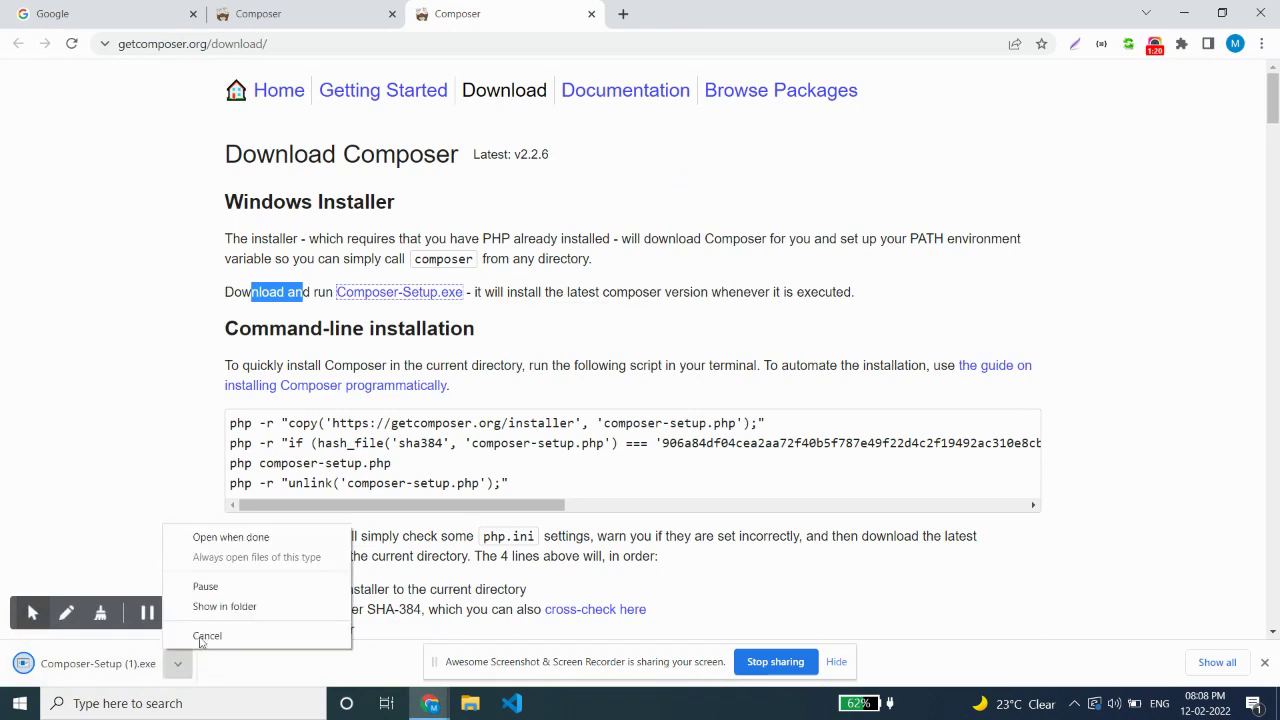
pyautogui.click(237, 684)
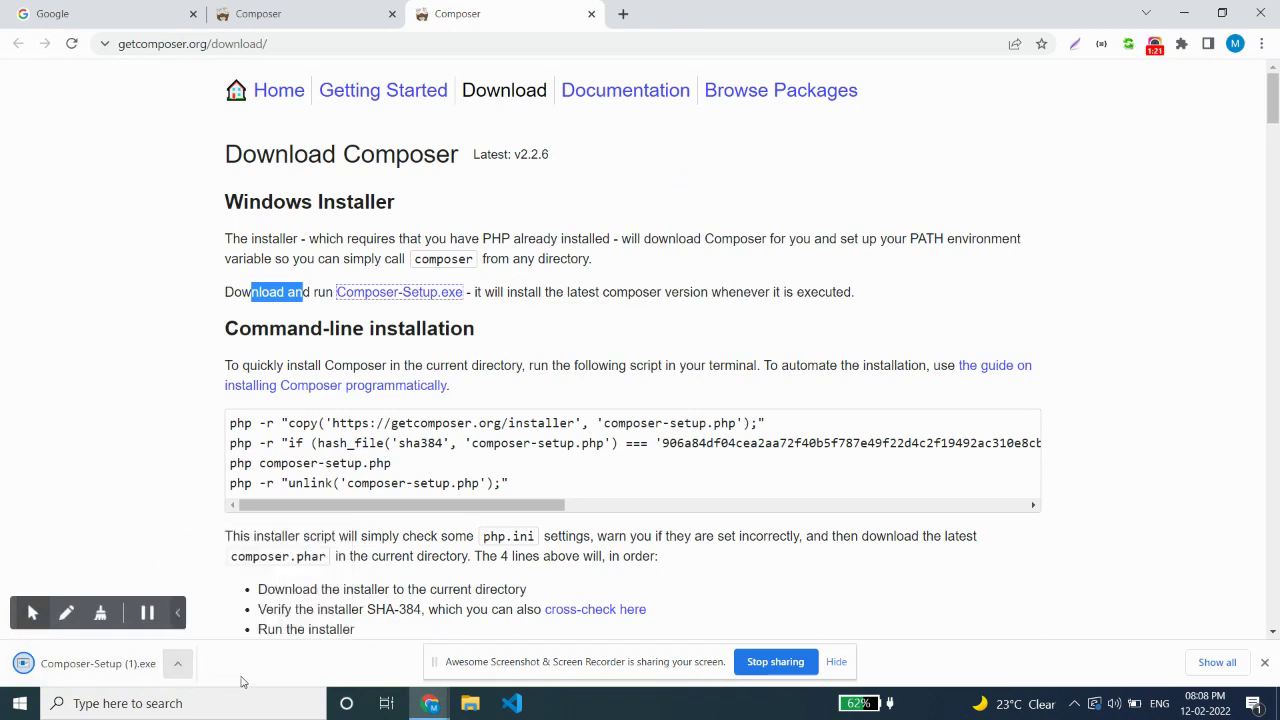
pyautogui.click(836, 662)
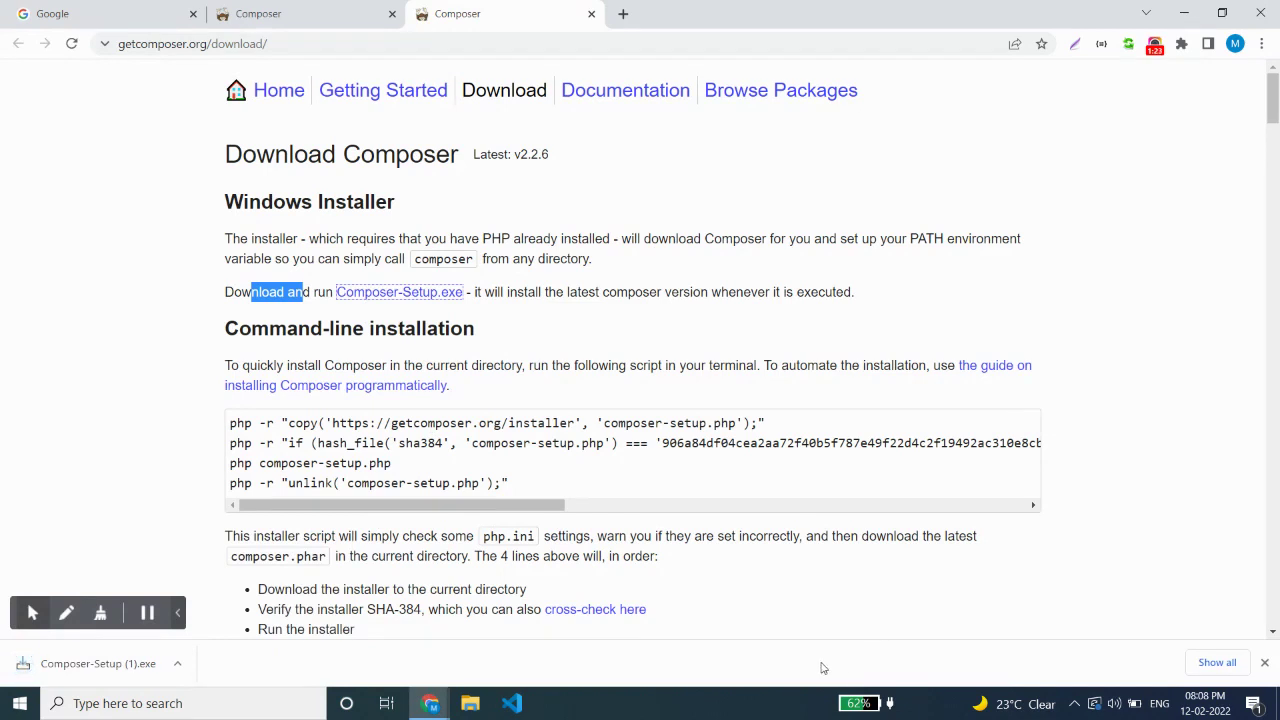
# Step: Show the downloaded Composer-Setup (1).exe in its folder, run it in the install mode for all users, and minimize the folder window
pyautogui.click(178, 670)
pyautogui.click(228, 611)
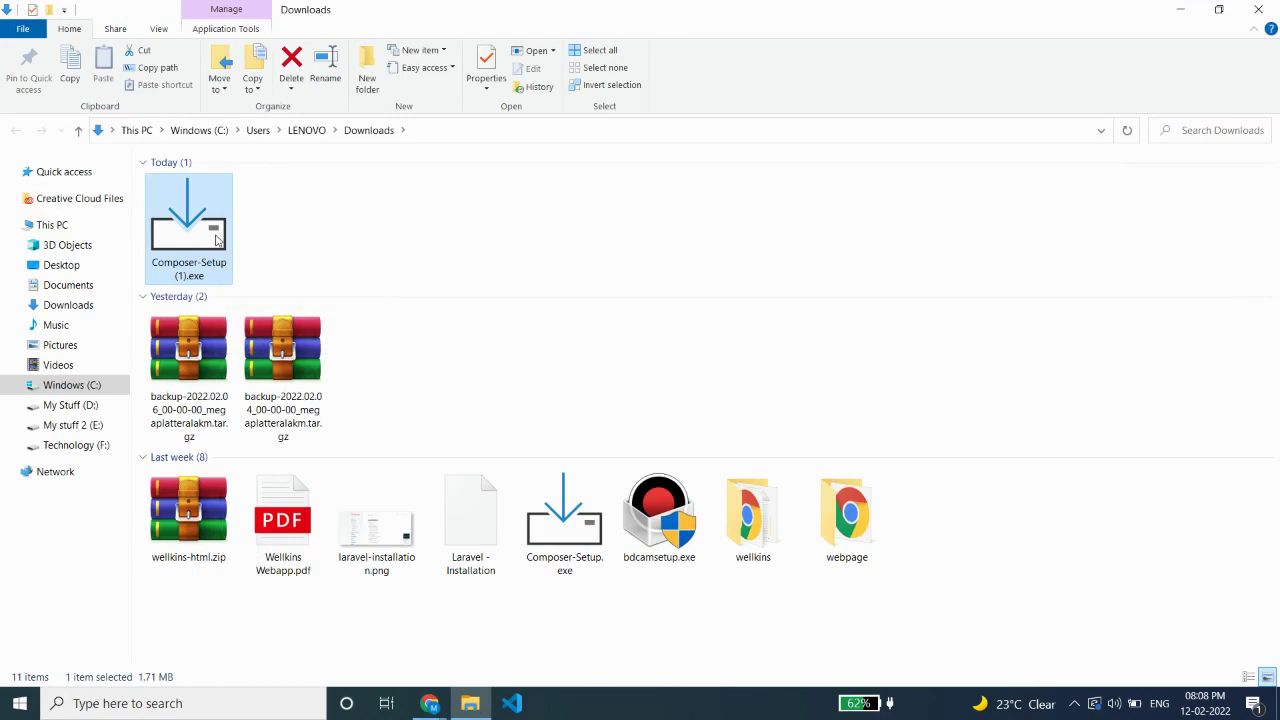
pyautogui.doubleClick(215, 238)
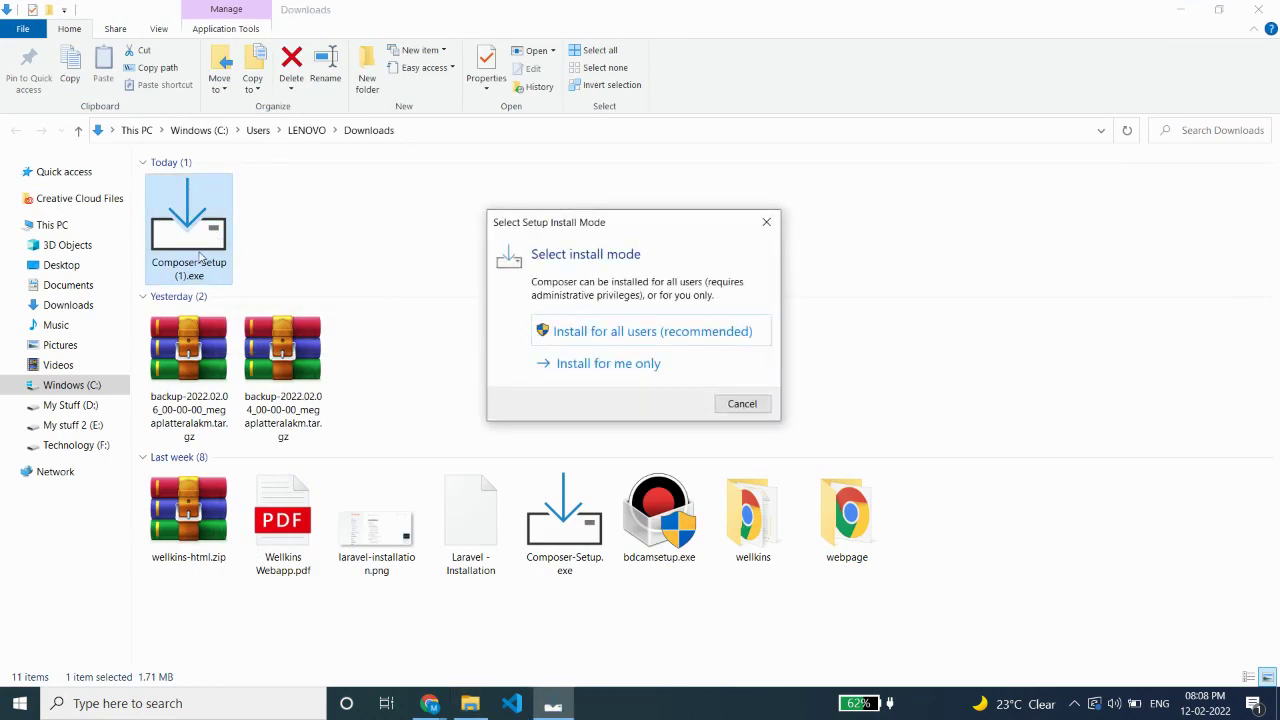
pyautogui.click(578, 332)
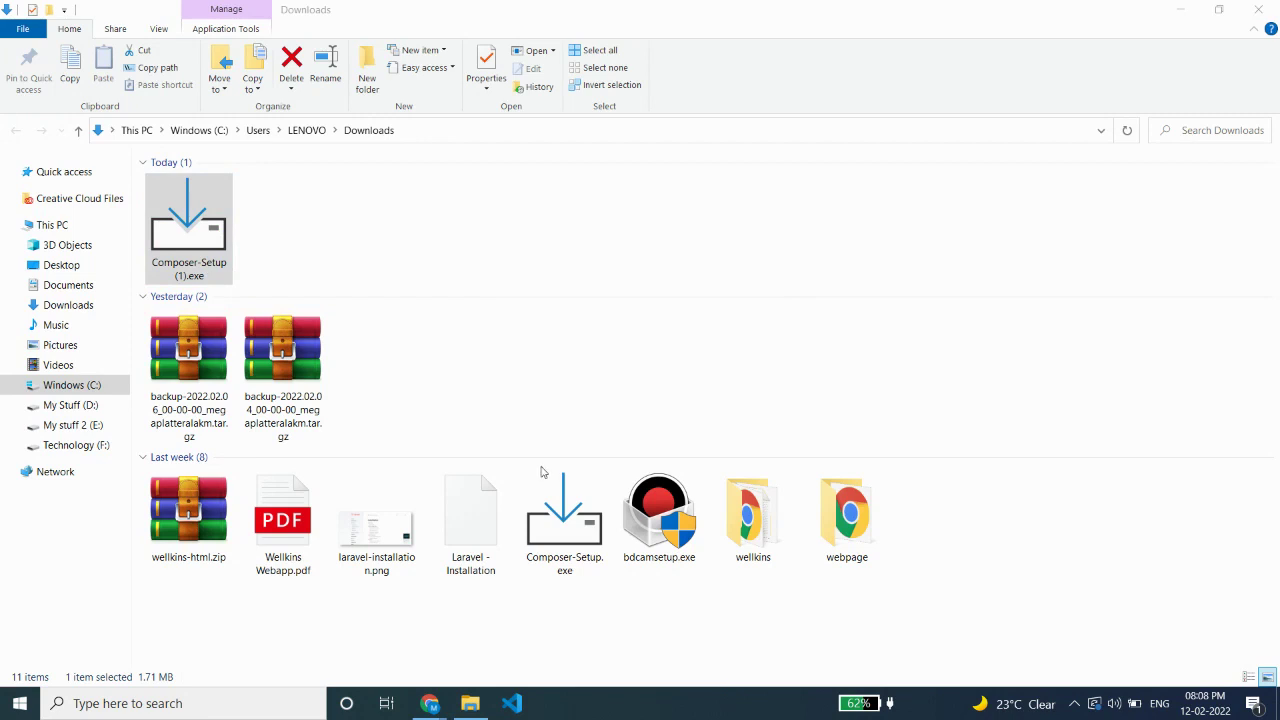
pyautogui.click(1180, 9)
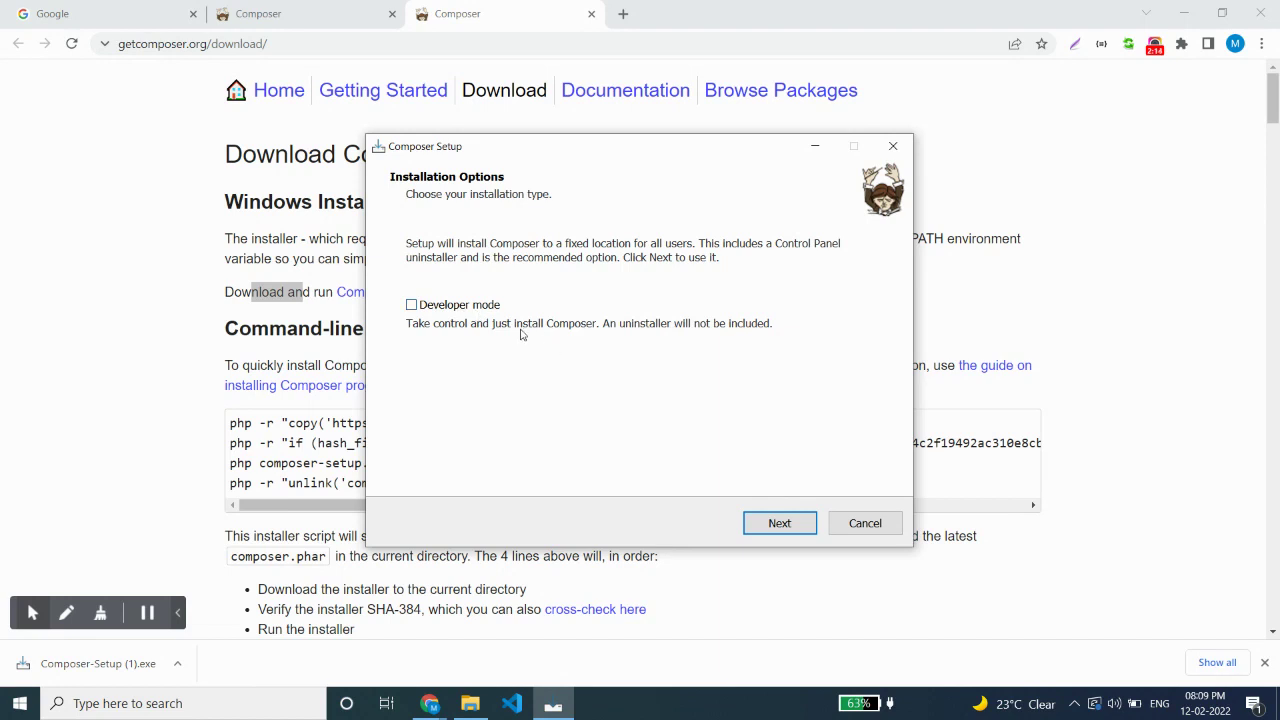
# Step: Configure the Composer setup with developer mode off, C:\xampp\php\php.exe as the command-line PHP, and no proxy
pyautogui.click(783, 525)
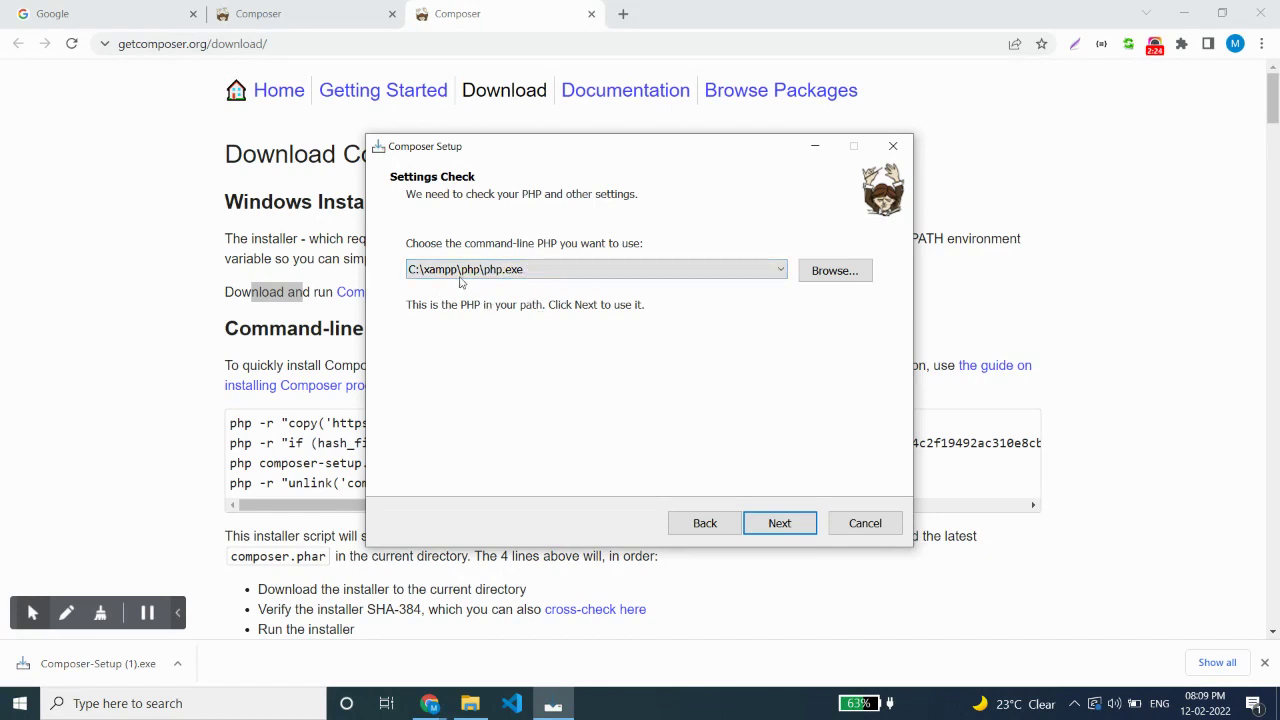
pyautogui.click(515, 276)
pyautogui.click(515, 276)
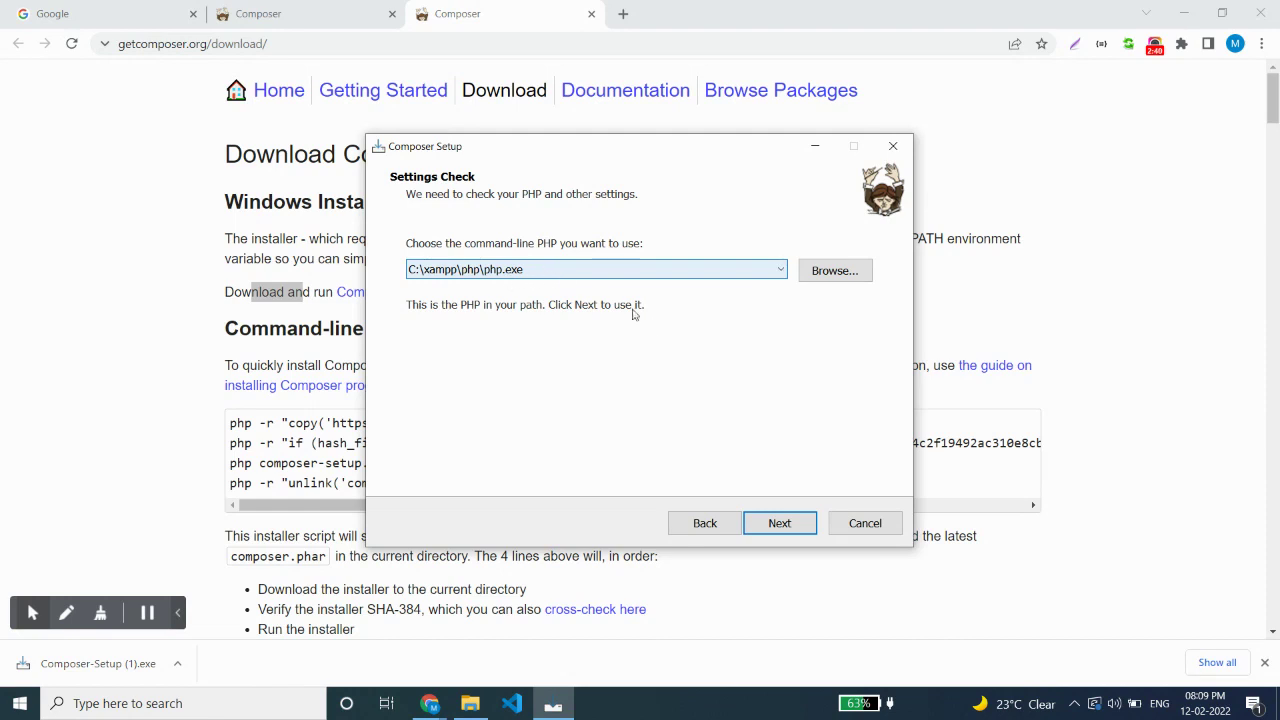
pyautogui.click(786, 533)
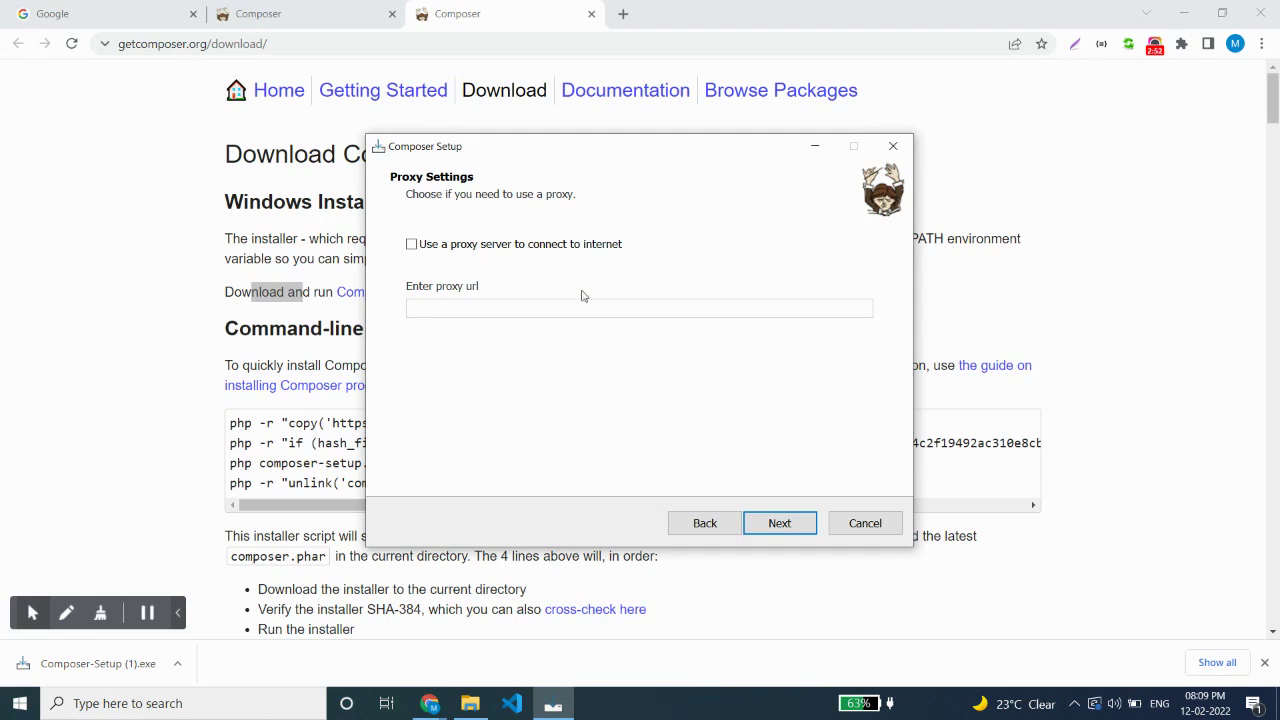
pyautogui.click(788, 522)
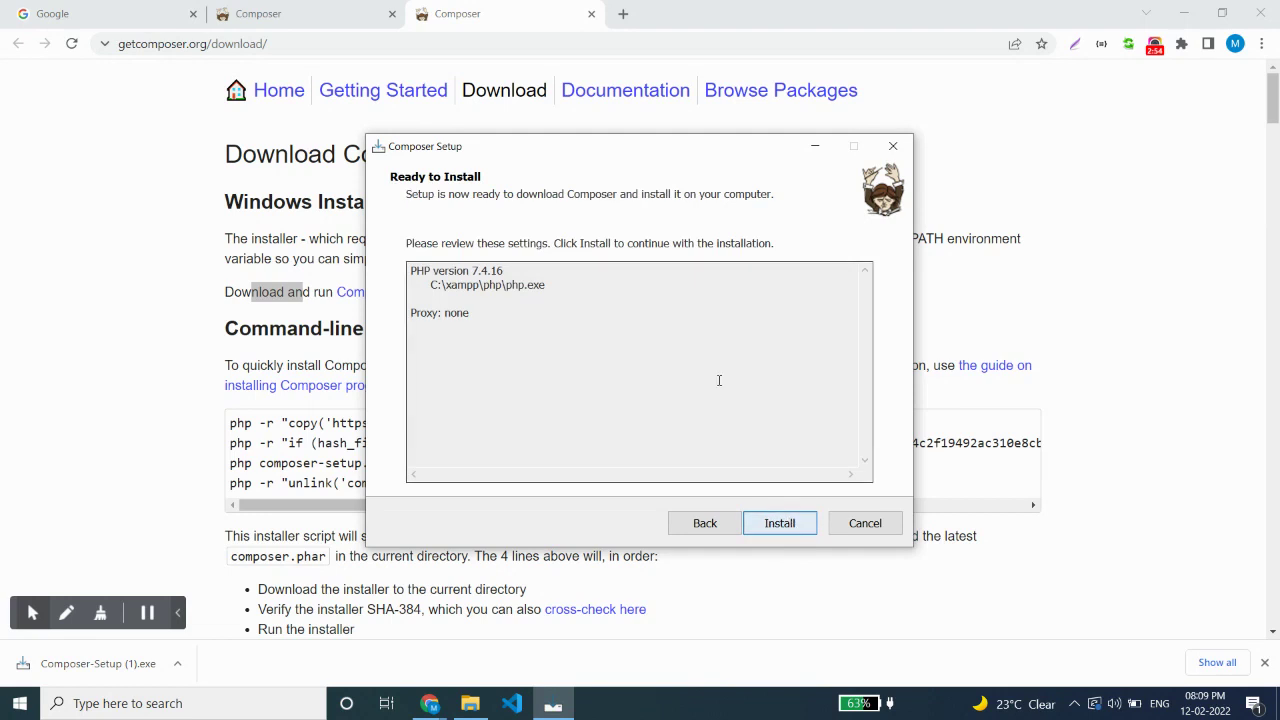
# Step: Review the PHP version in the setup summary, install Composer and finish without viewing the online documentation
pyautogui.moveTo(430, 288); pyautogui.dragTo(410, 271)
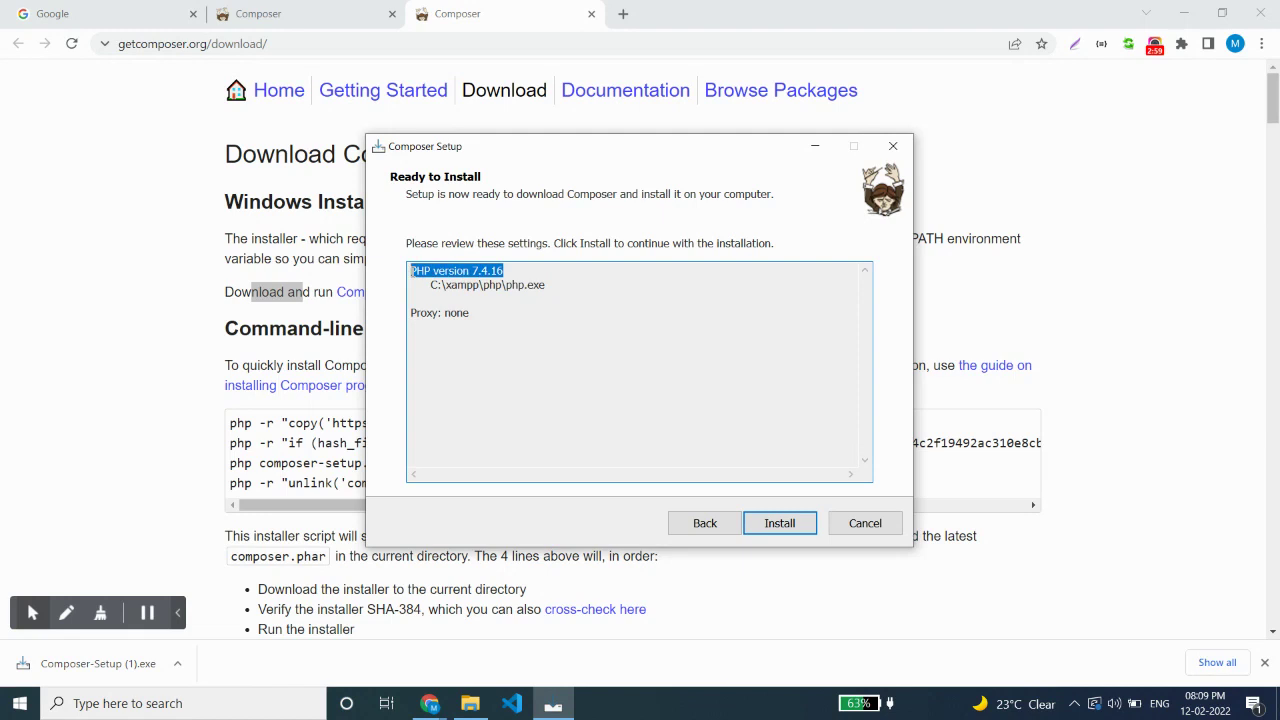
pyautogui.click(779, 523)
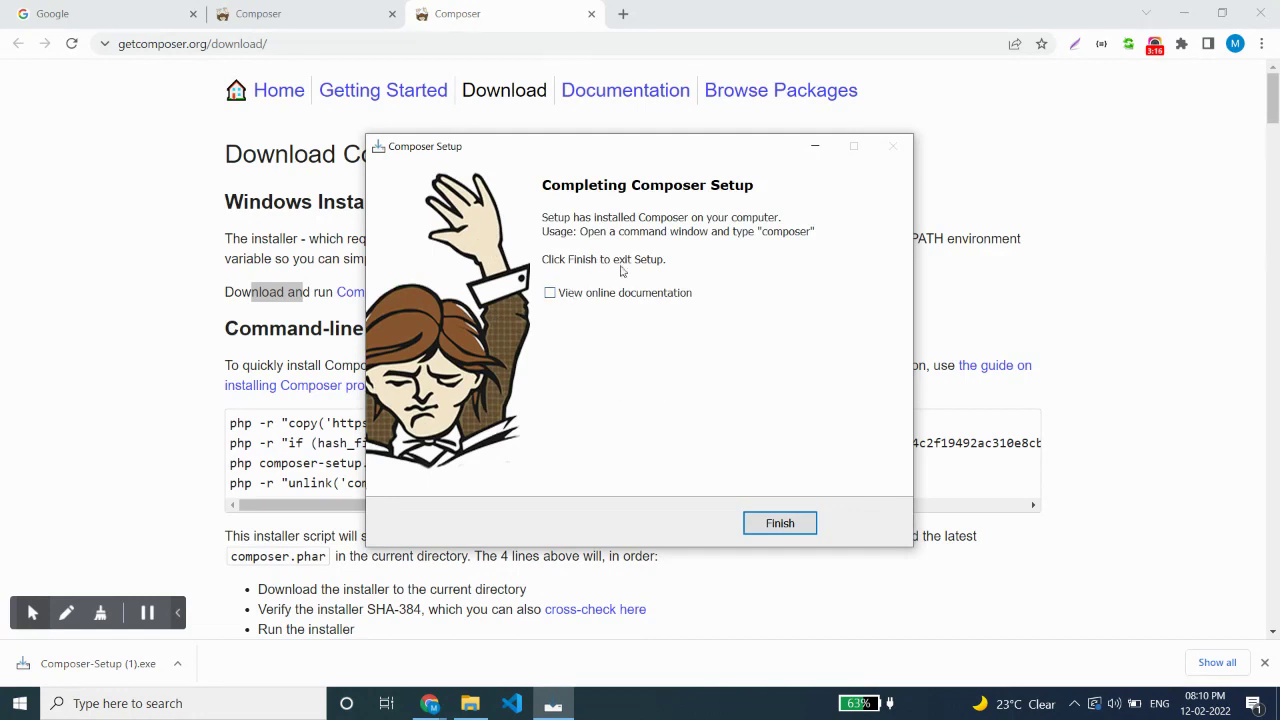
pyautogui.click(780, 523)
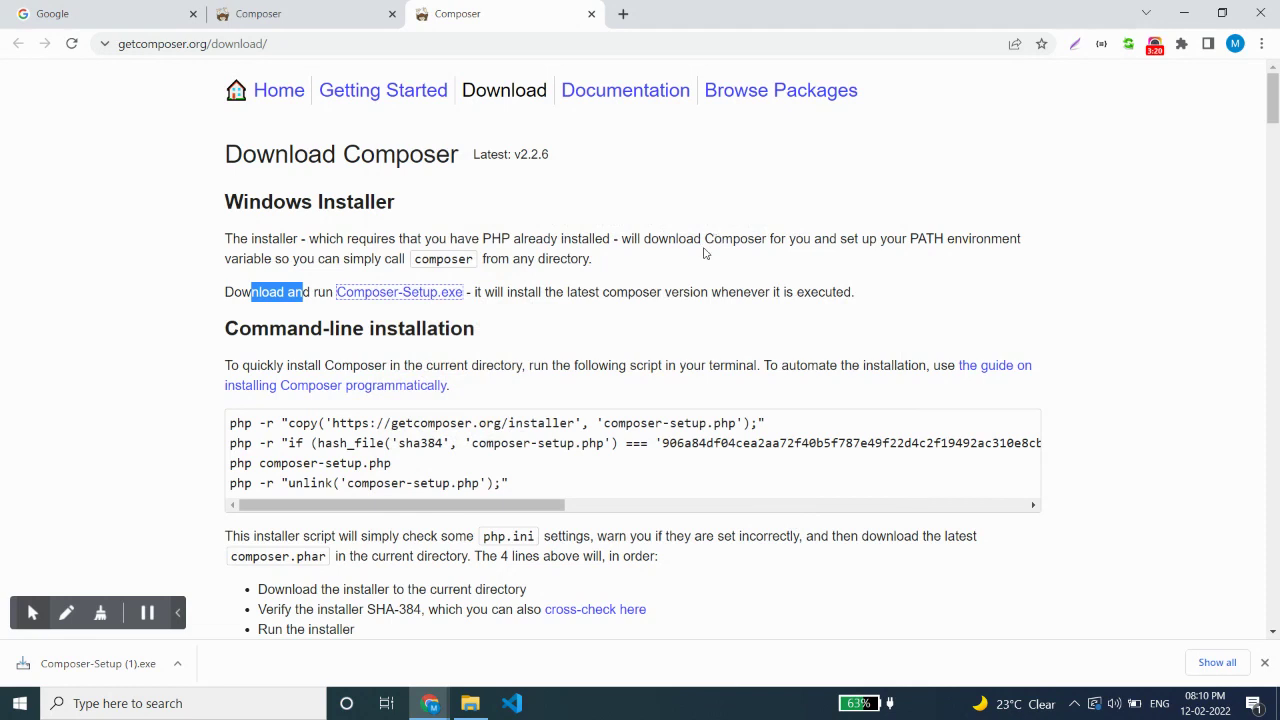
# Step: Return to the Composer home page and highlight the tagline "A Dependency Manager for PHP"
pyautogui.click(309, 12)
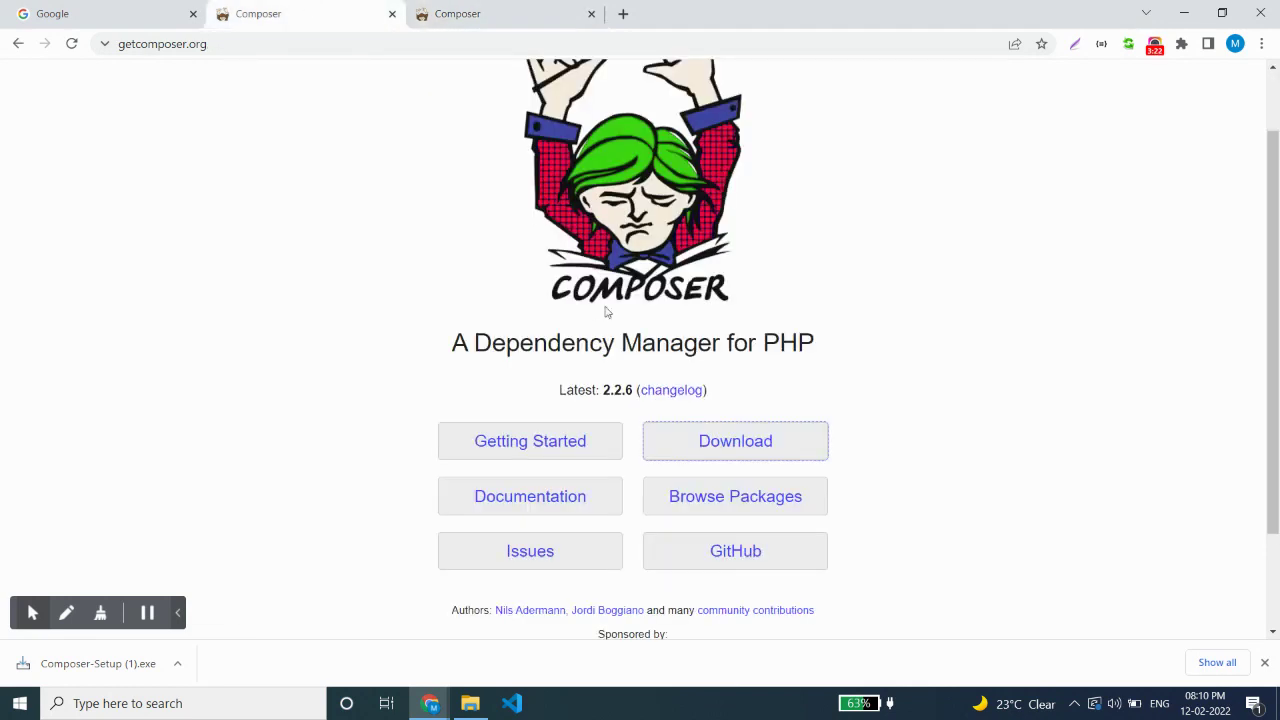
pyautogui.moveTo(468, 342); pyautogui.dragTo(800, 340)
pyautogui.tripleClick(800, 340)
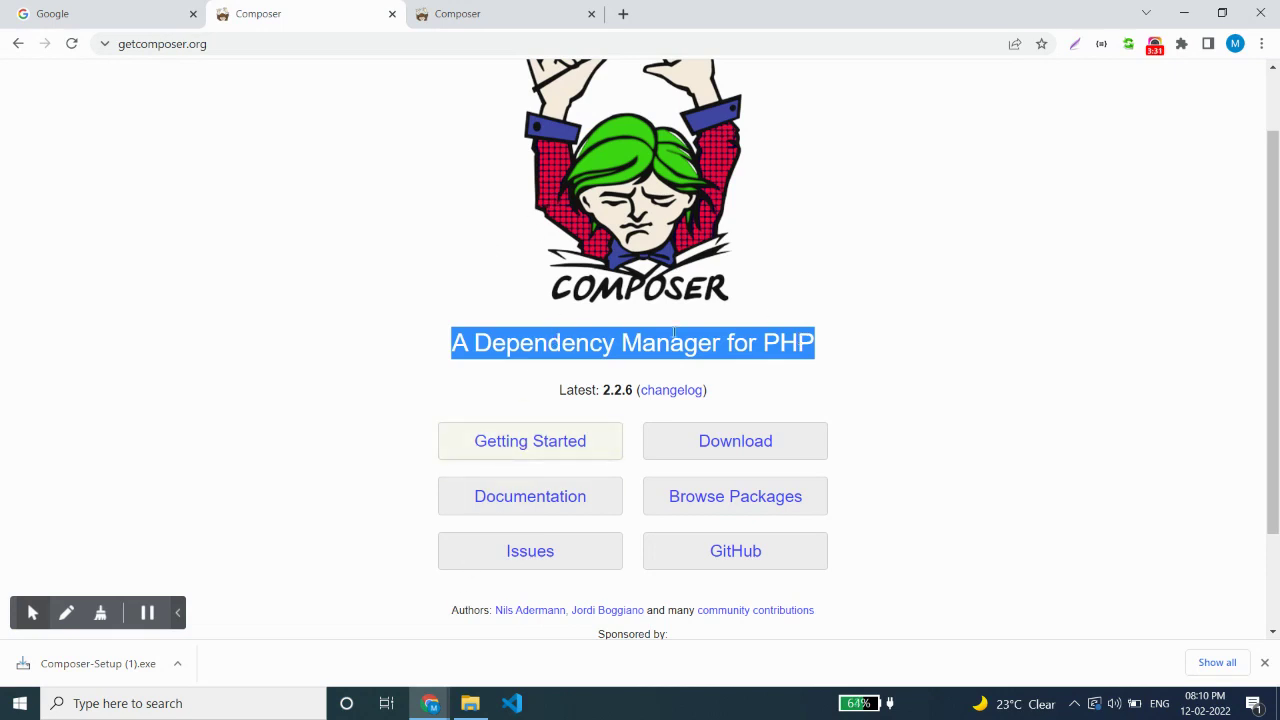
pyautogui.keyDown('shift'); pyautogui.click(696, 307); pyautogui.keyUp('shift')
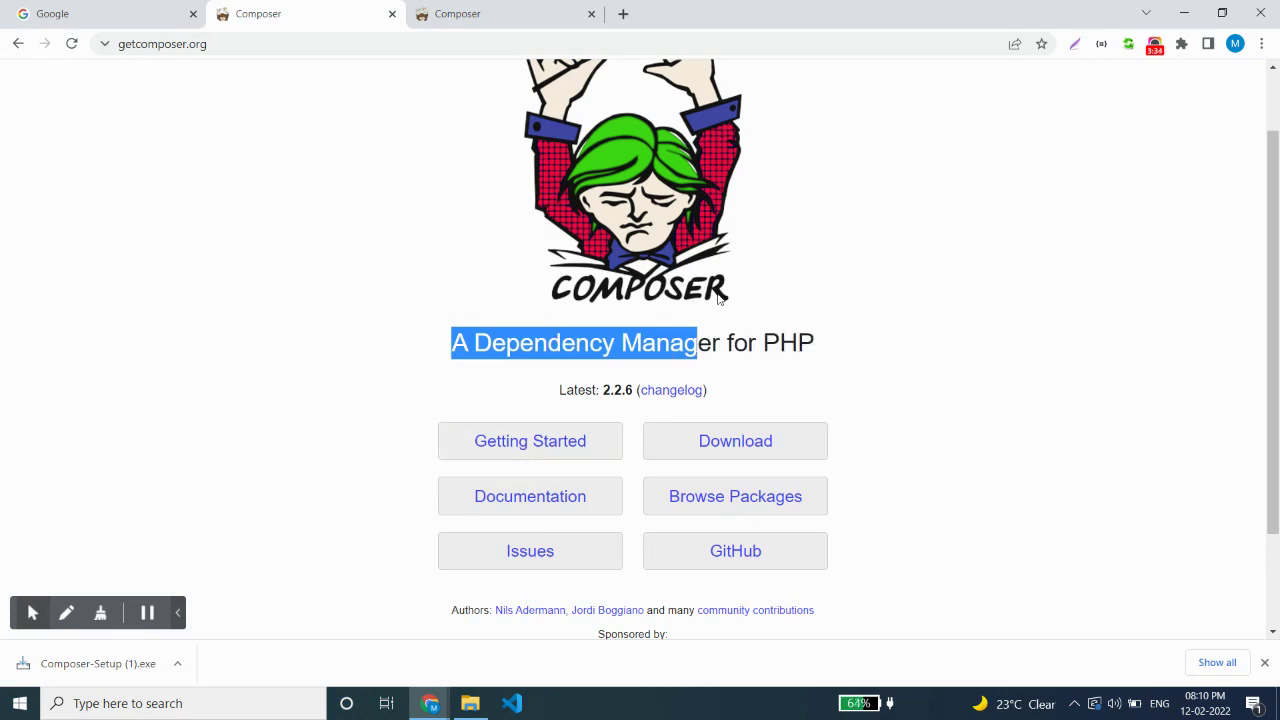
pyautogui.click(843, 317)
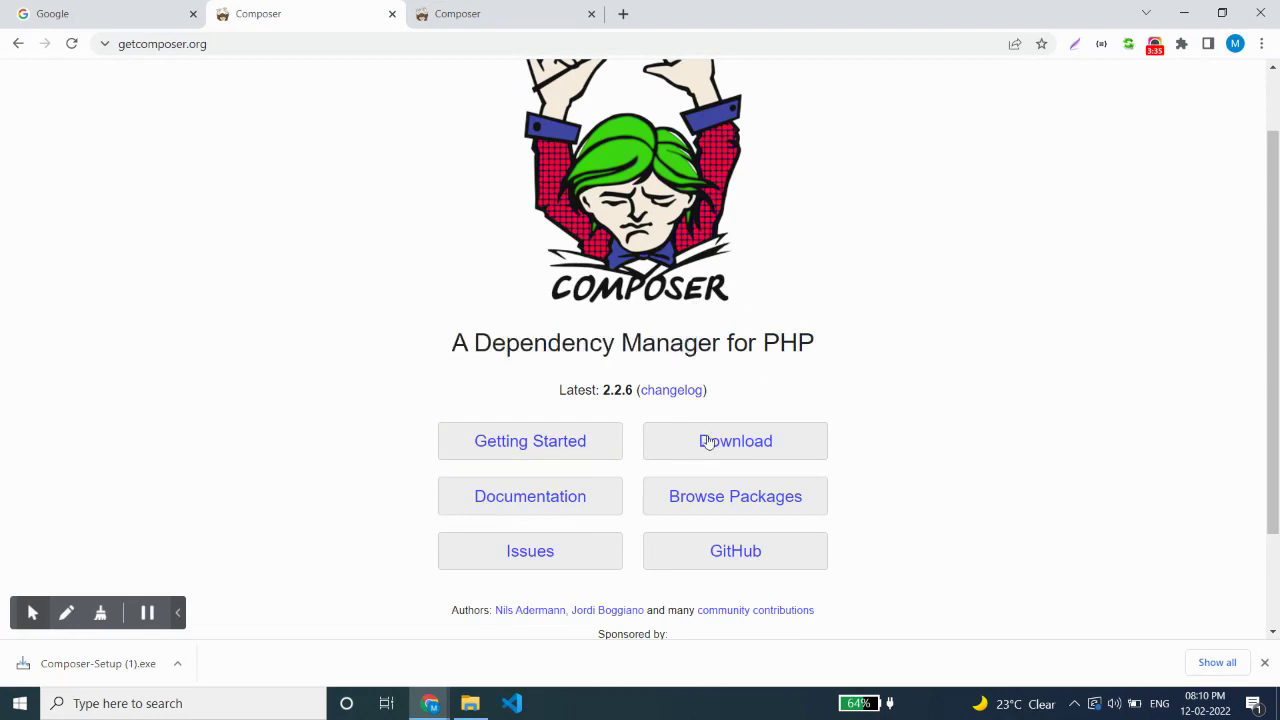
# Step: Search Windows for cmd, open a Command Prompt window and maximize it
pyautogui.click(250, 702)
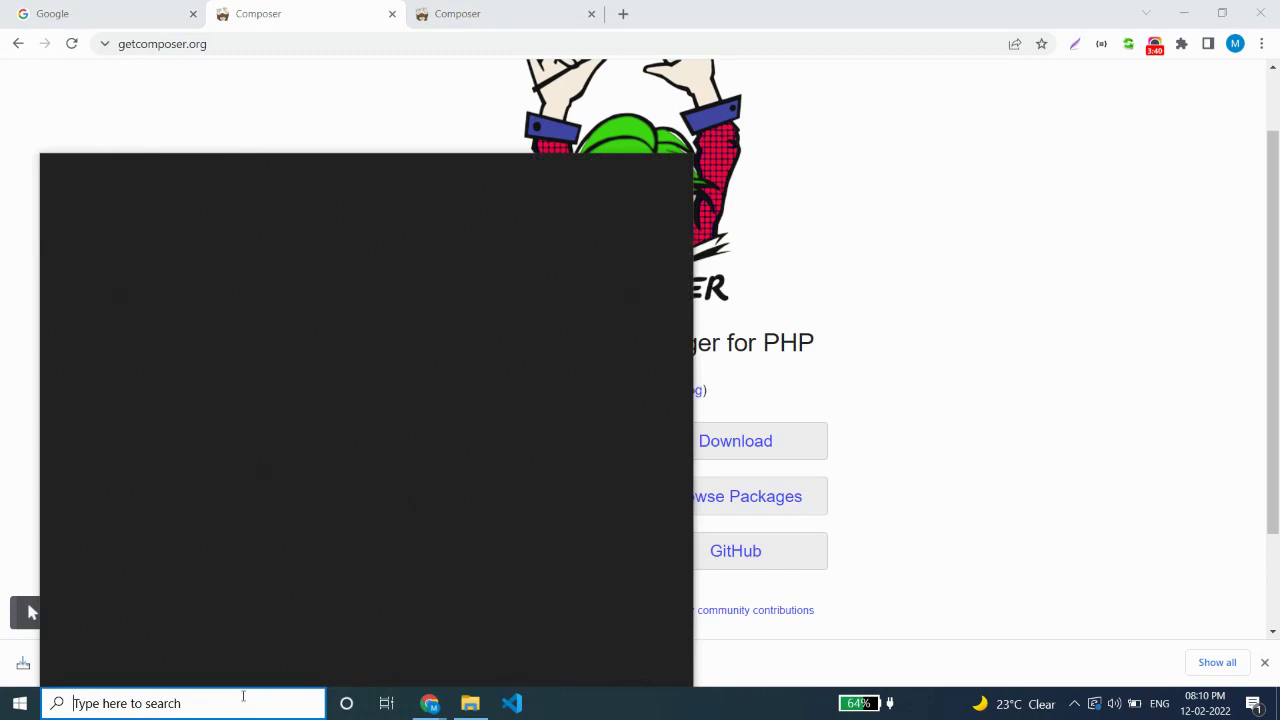
pyautogui.write('cmd')
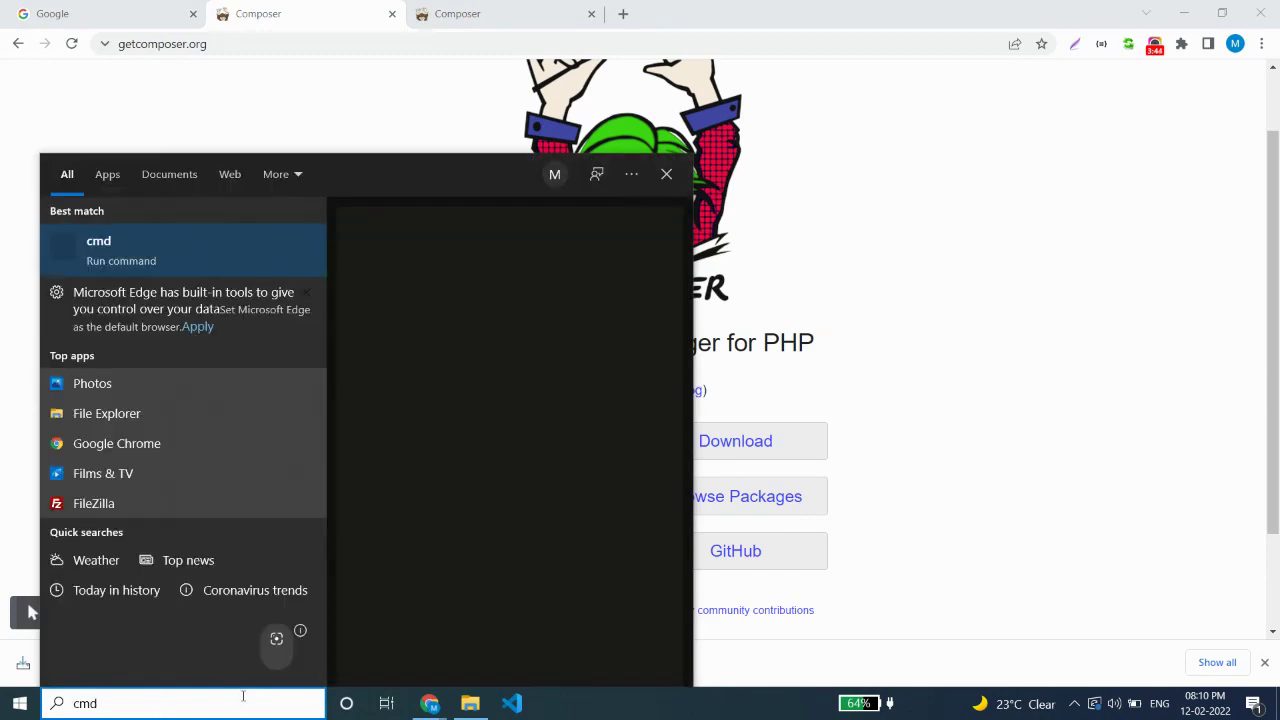
pyautogui.press('Return')
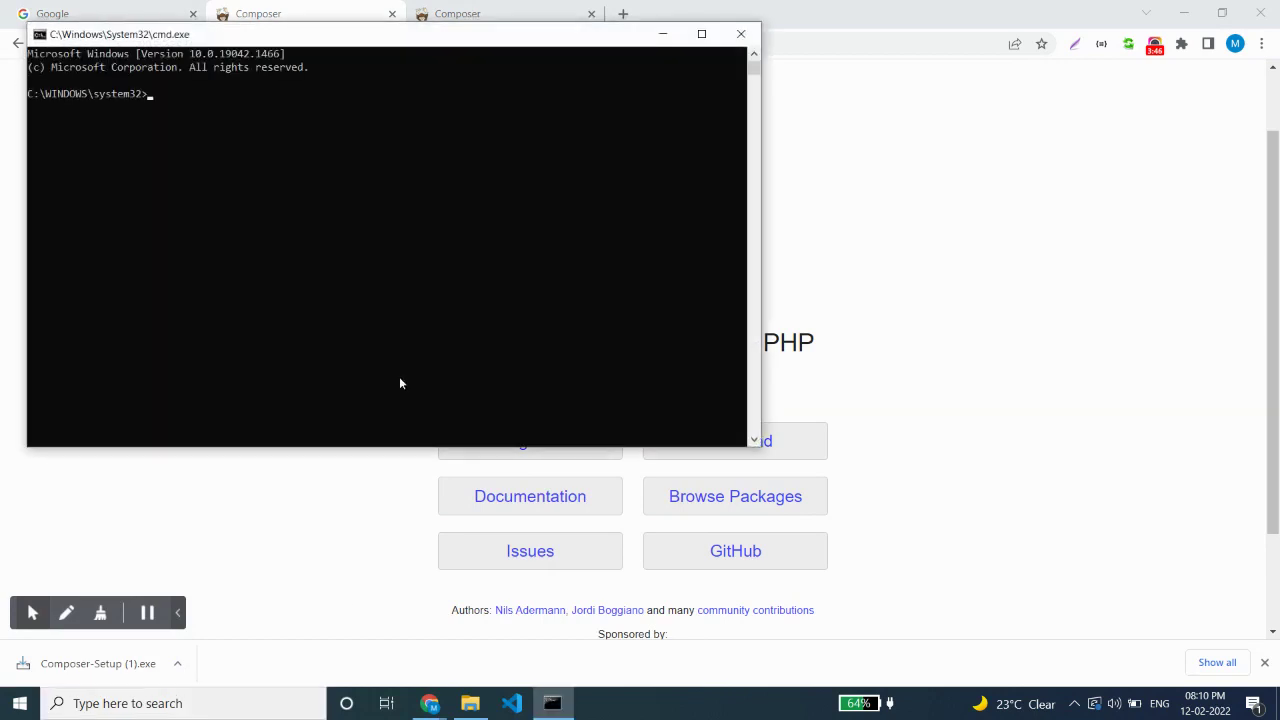
pyautogui.click(701, 34)
pyautogui.click(518, 97)
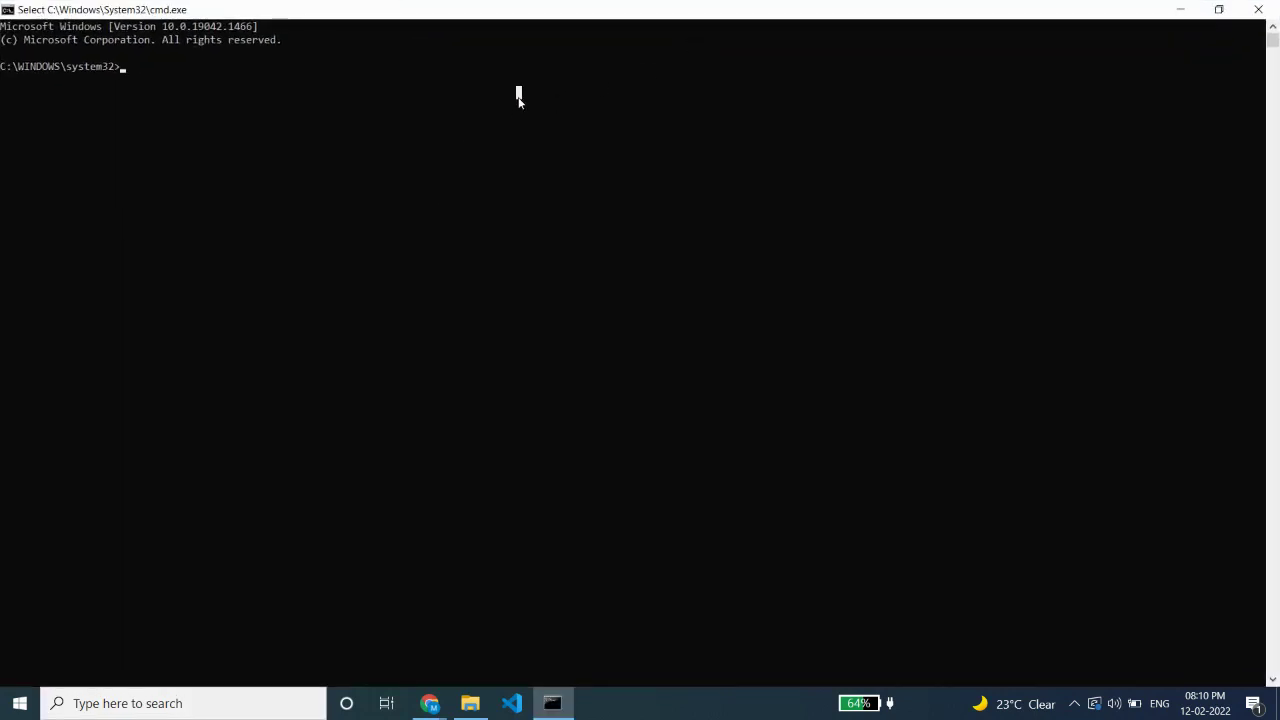
# Step: Run the composer command to verify the installation and review its output from the version banner at the beginning
pyautogui.write('compo')
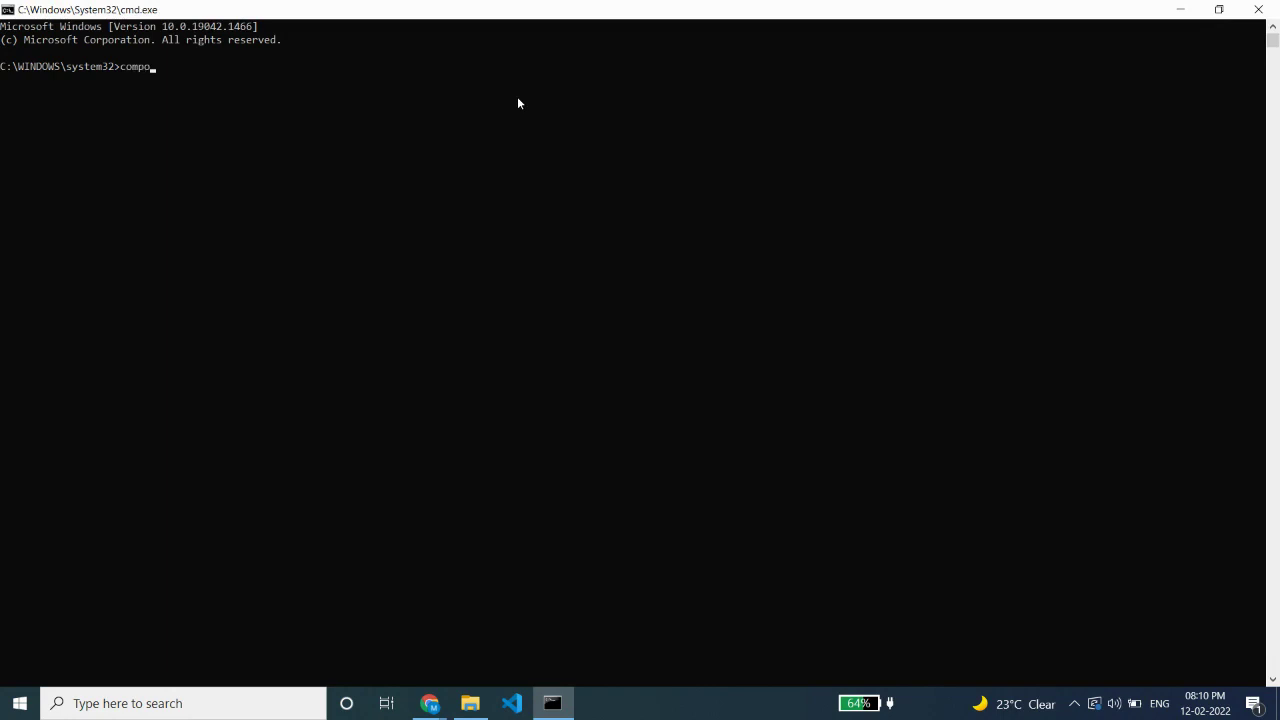
pyautogui.write('ser')
pyautogui.scroll(6, 492, 111)
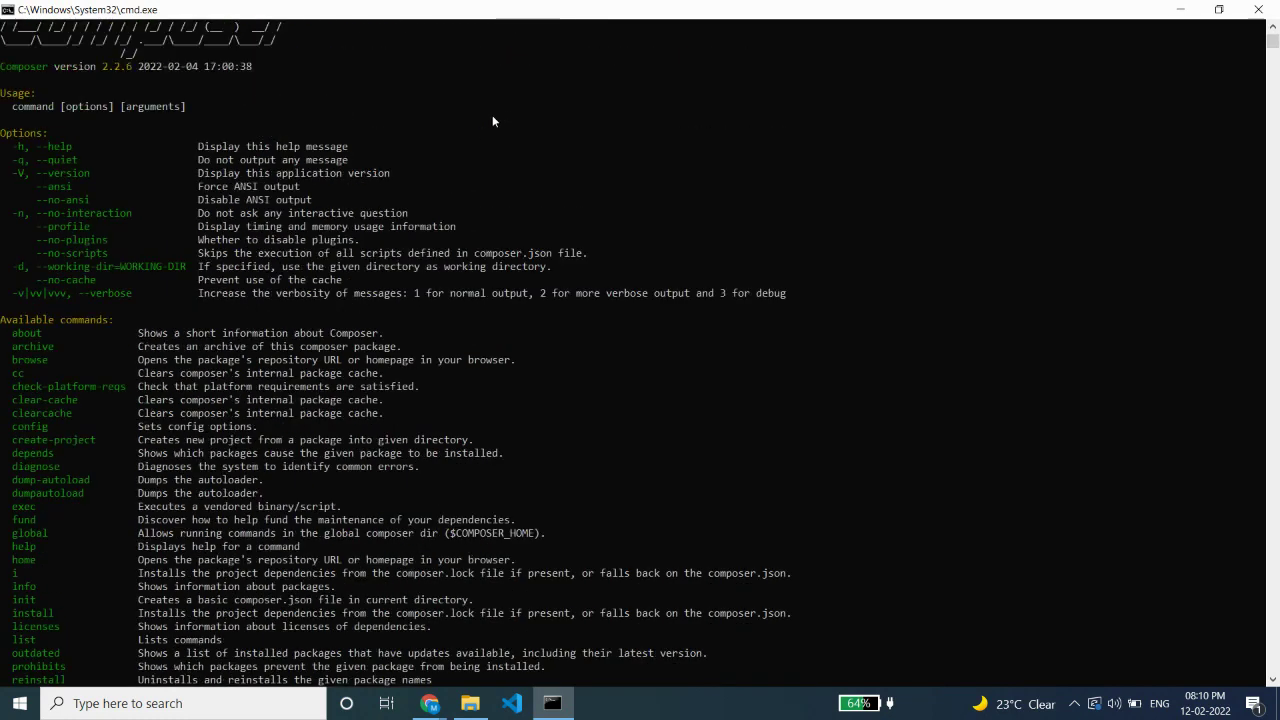
pyautogui.scroll(3, 492, 111)
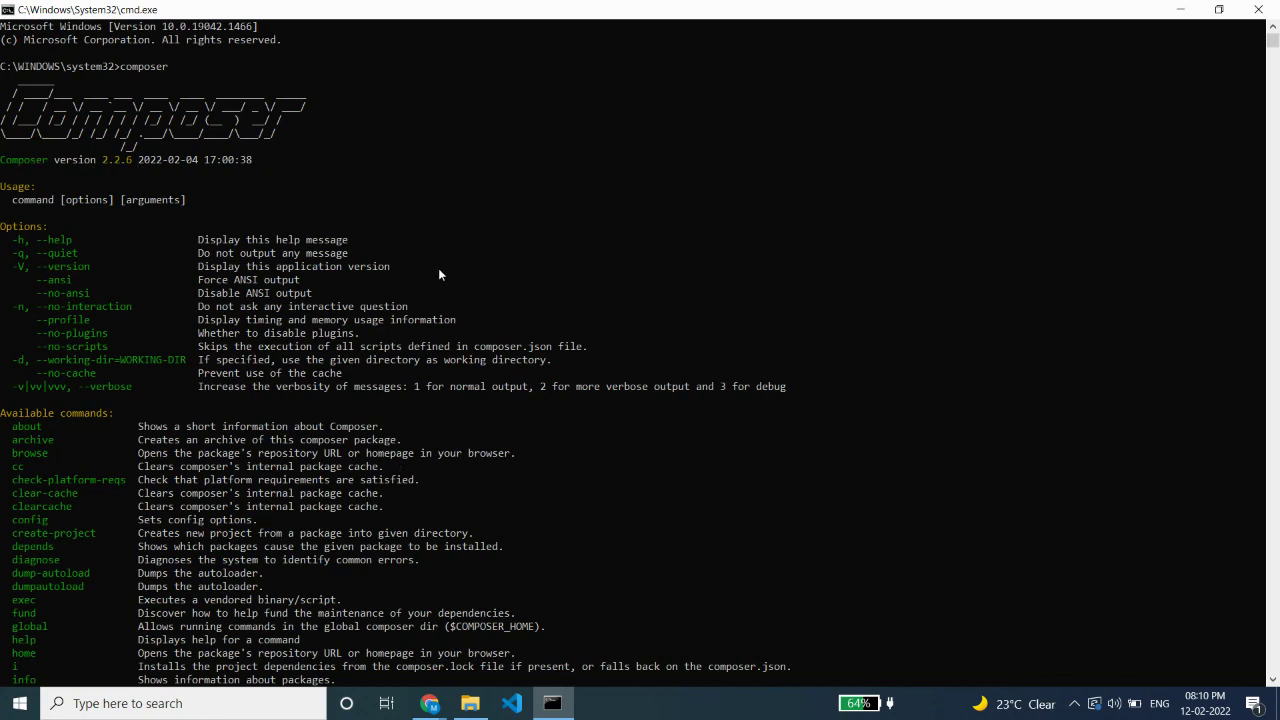
# Step: Switch back to Chrome, glance at the other open Composer page and return to the getcomposer.org home page
pyautogui.hotkey('alt', 'Tab')
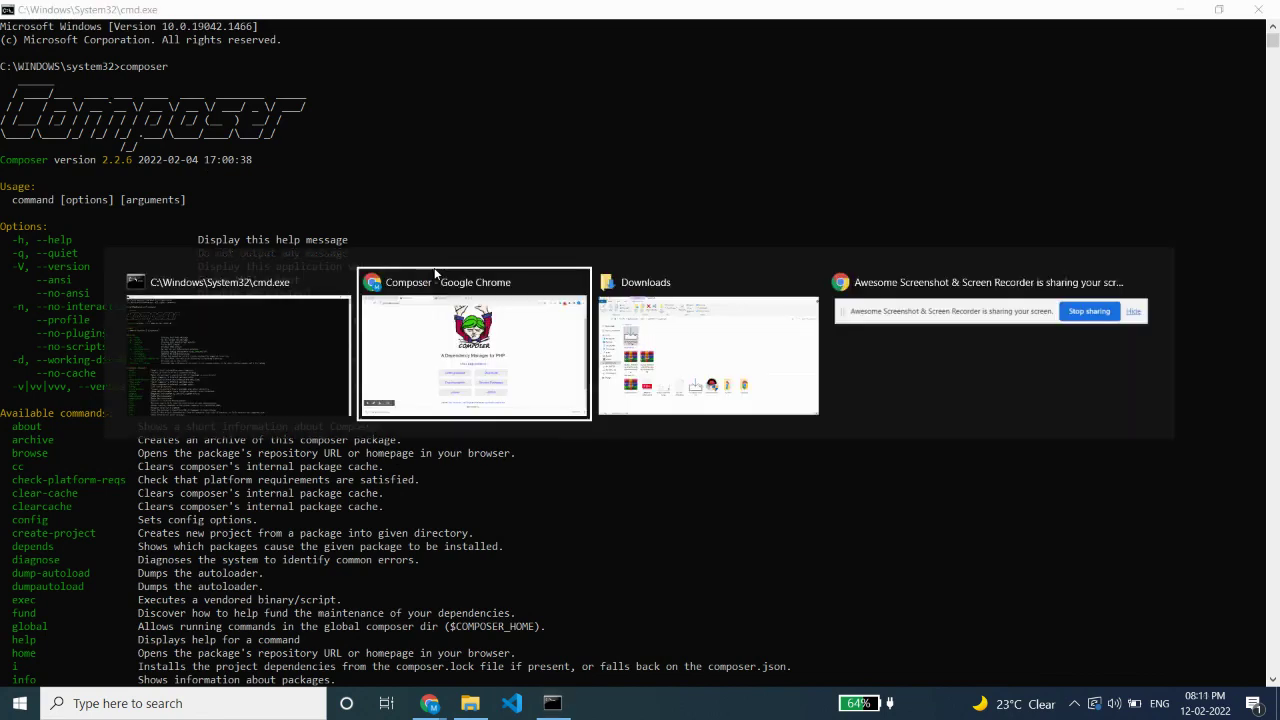
pyautogui.click(435, 273)
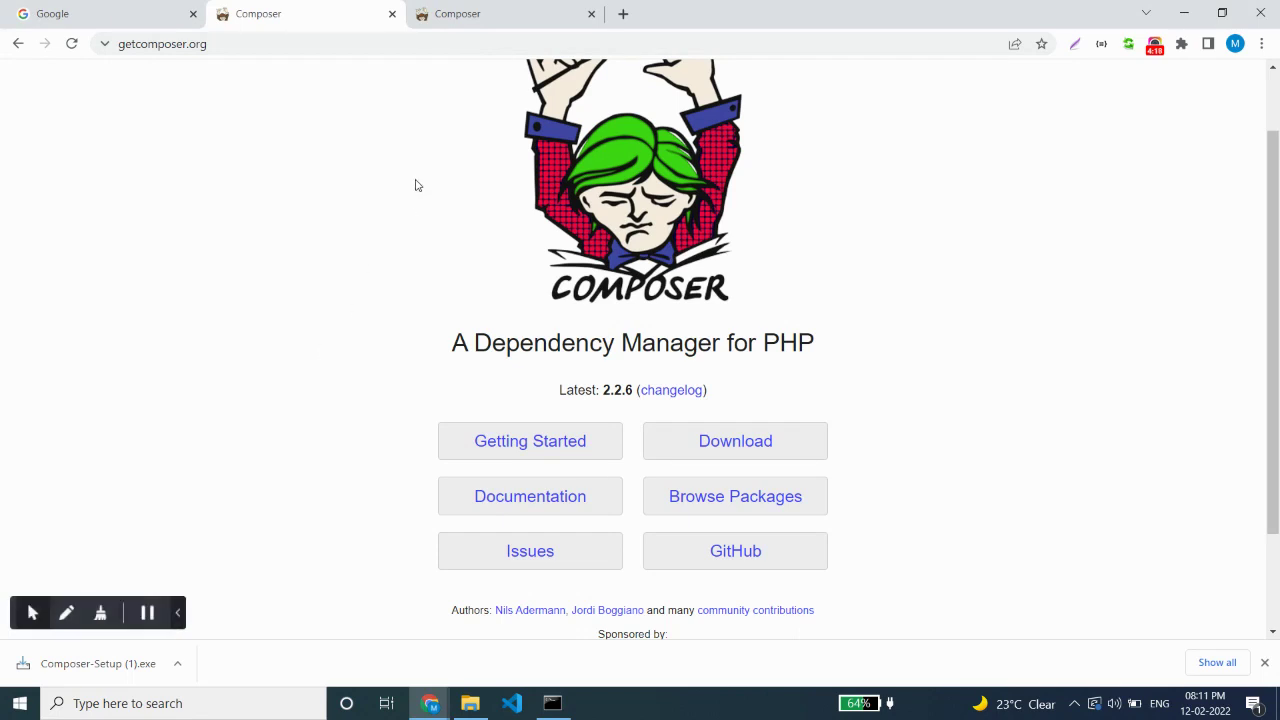
pyautogui.click(486, 12)
pyautogui.click(320, 18)
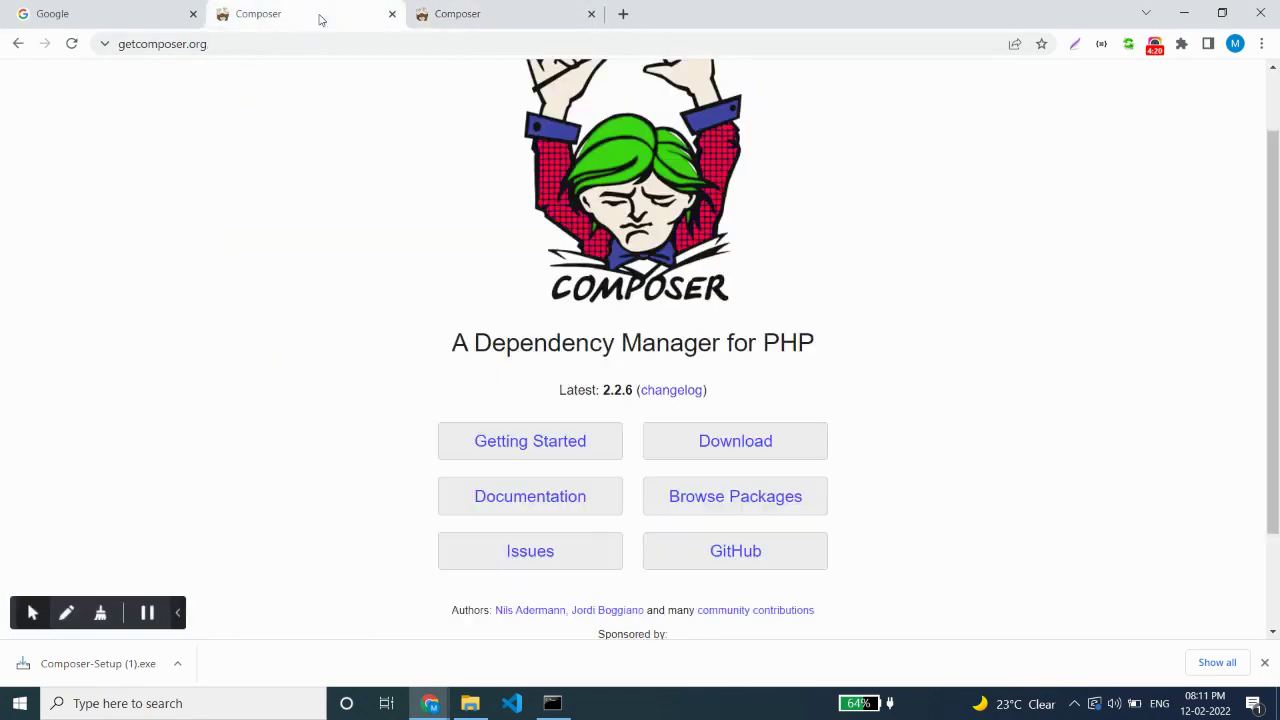